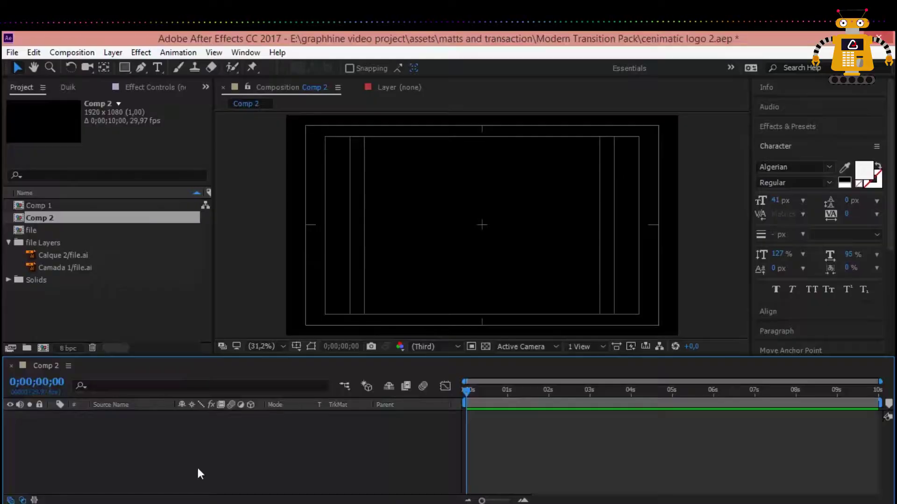
# - Create a black 1920×1080 solid layer named bg in Comp 2
pyautogui.rightClick(205, 462)
pyautogui.moveTo(339, 337)
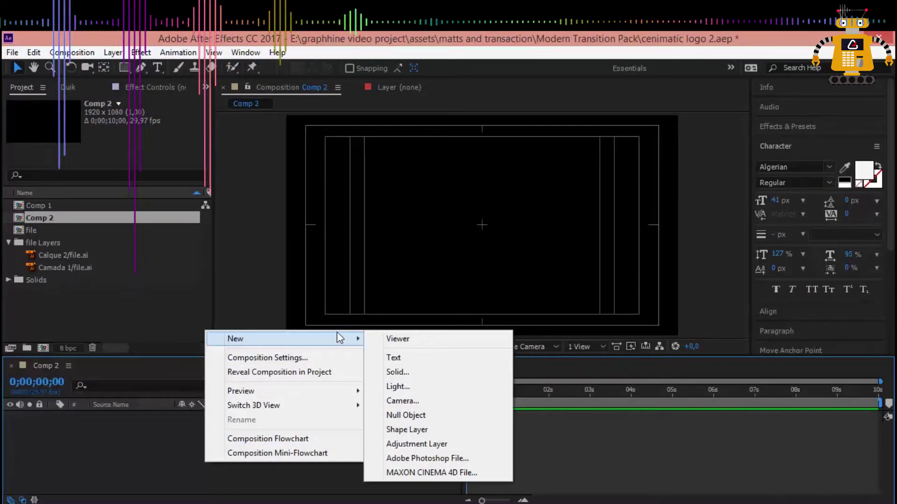
pyautogui.click(422, 372)
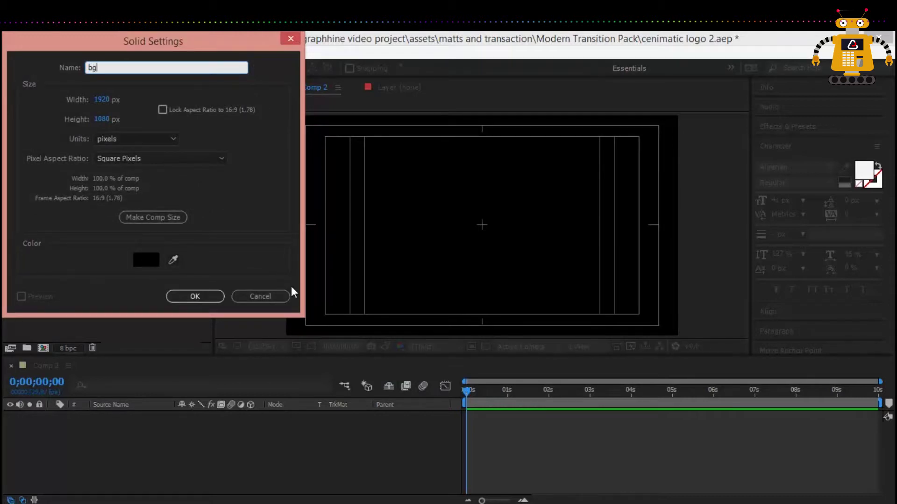
pyautogui.click(210, 296)
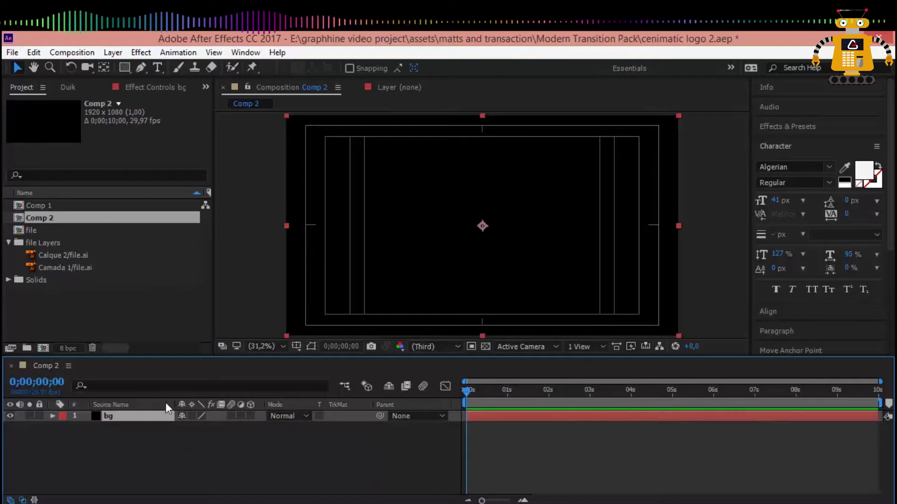
# - Add a second black 1920×1080 solid named particule above bg
pyautogui.rightClick(260, 442)
pyautogui.moveTo(379, 317)
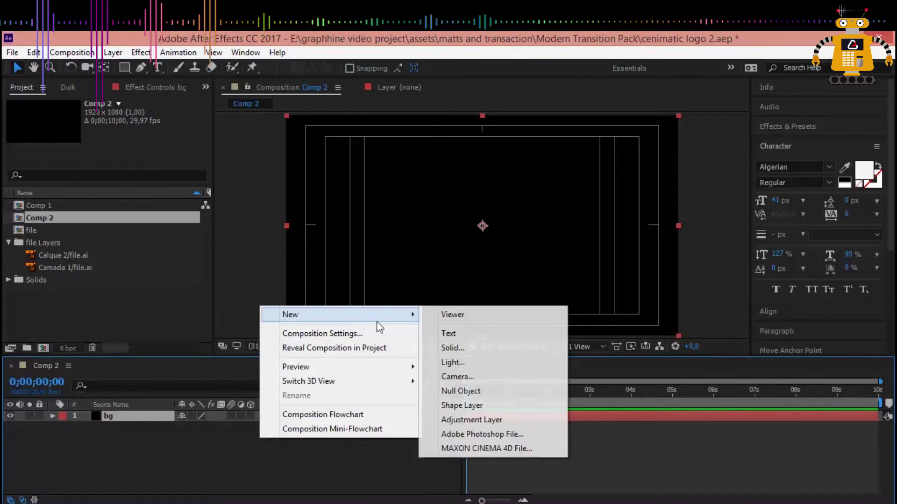
pyautogui.click(488, 348)
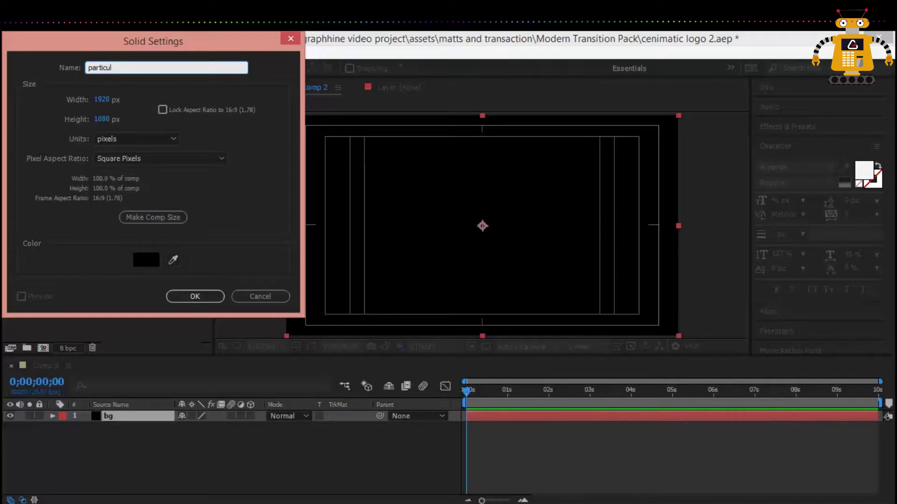
pyautogui.write('particule')
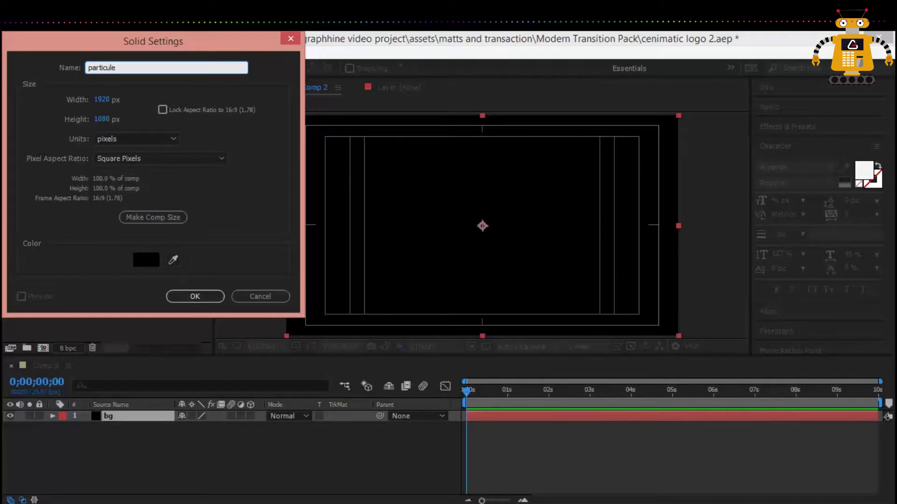
pyautogui.press('Return')
pyautogui.hotkey('ctrl', '5')
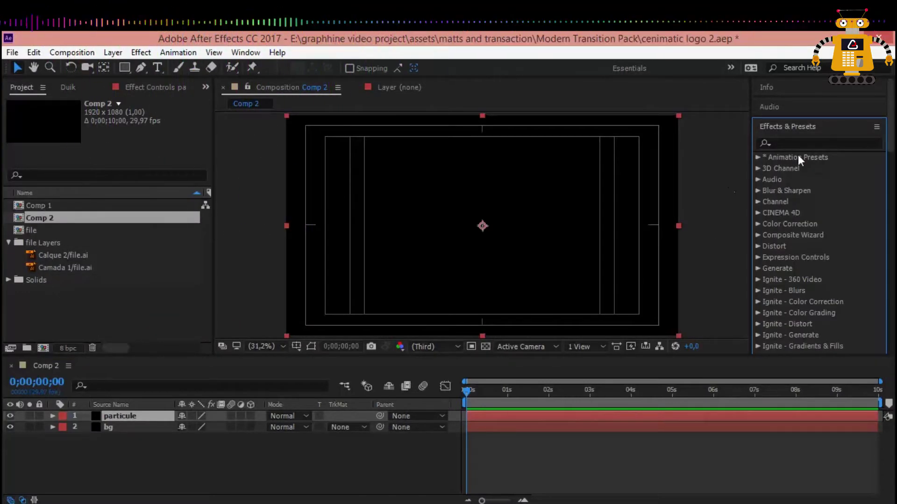
# - Apply CC Particle Systems II to the particule layer by searching 'partic'
pyautogui.click(807, 144)
pyautogui.write('par')
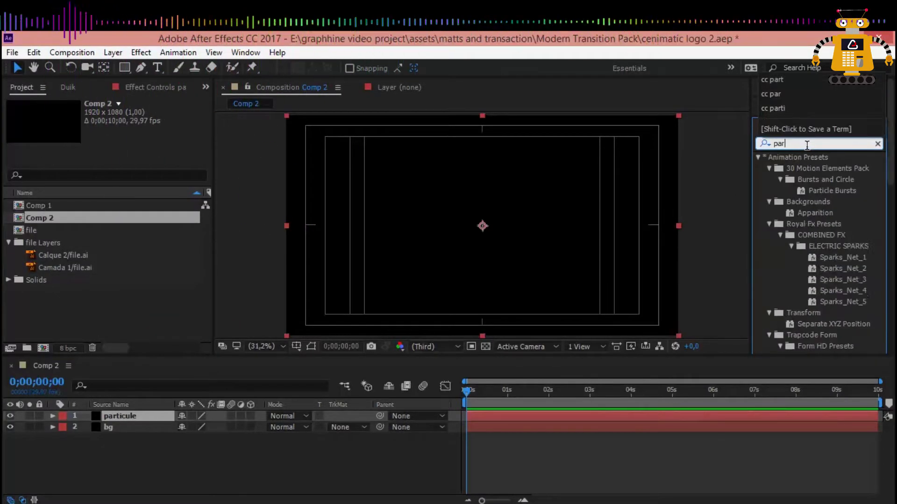
pyautogui.write('tic')
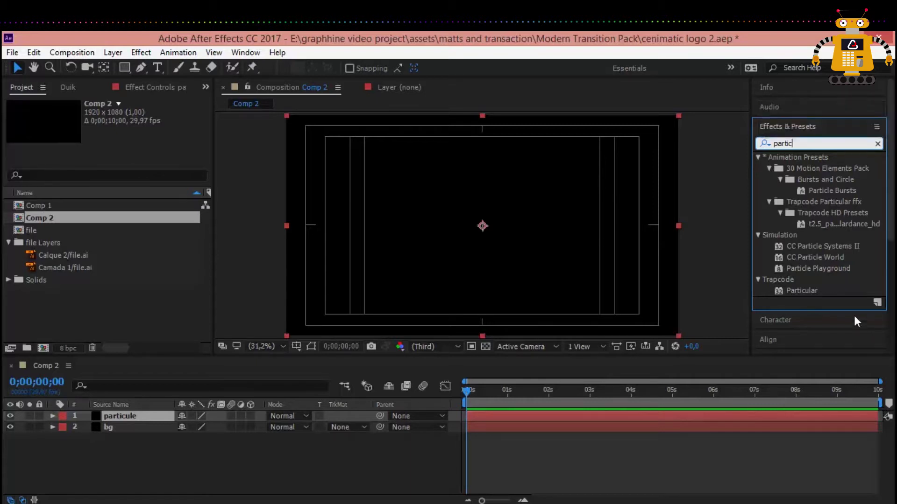
pyautogui.doubleClick(831, 249)
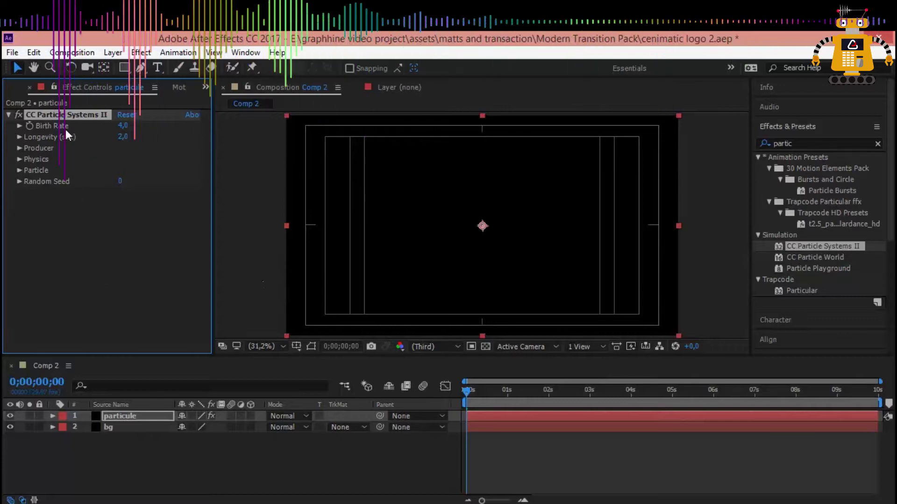
pyautogui.moveTo(466, 392); pyautogui.dragTo(496, 395)
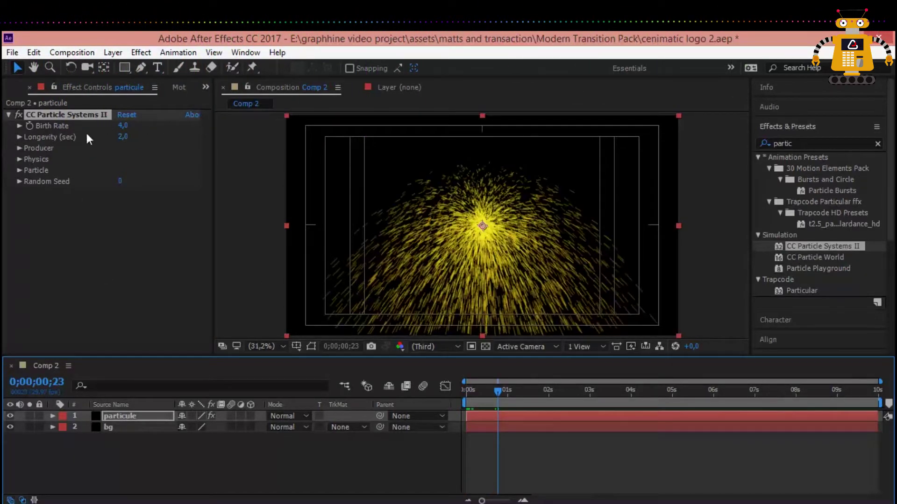
# - Set Producer Radius X 354, Radius Y 292 and lower Birth Rate to 0,5
pyautogui.click(19, 137)
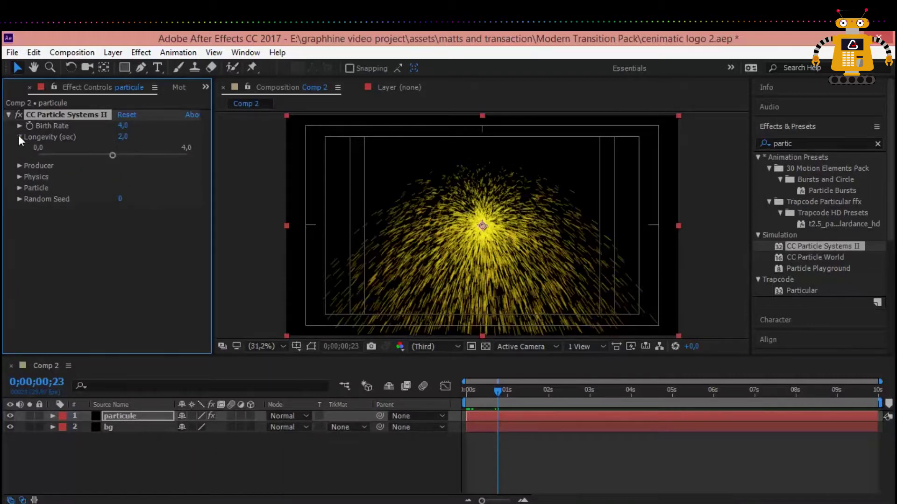
pyautogui.click(19, 137)
pyautogui.click(19, 148)
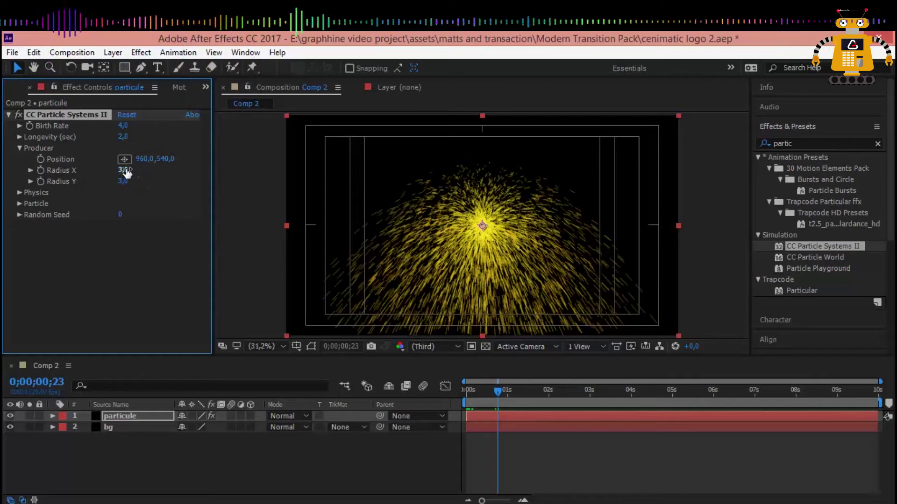
pyautogui.moveTo(122, 170); pyautogui.dragTo(369, 174)
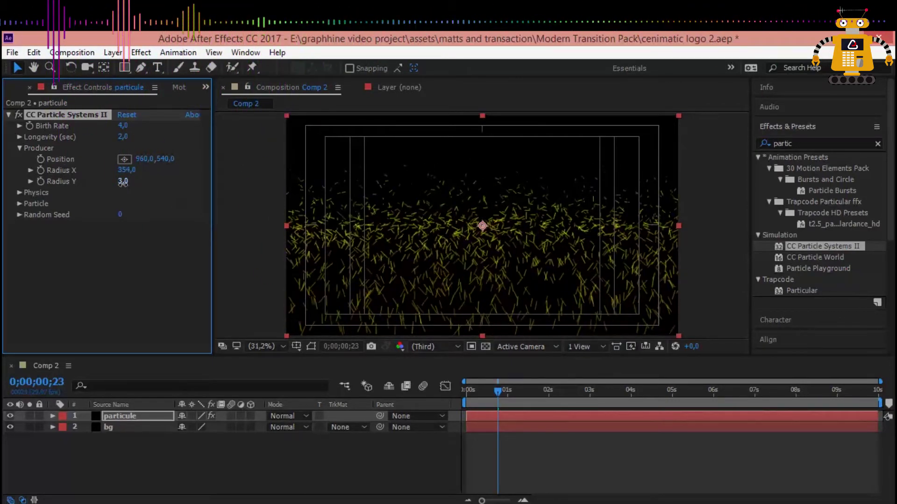
pyautogui.moveTo(122, 182); pyautogui.dragTo(307, 180)
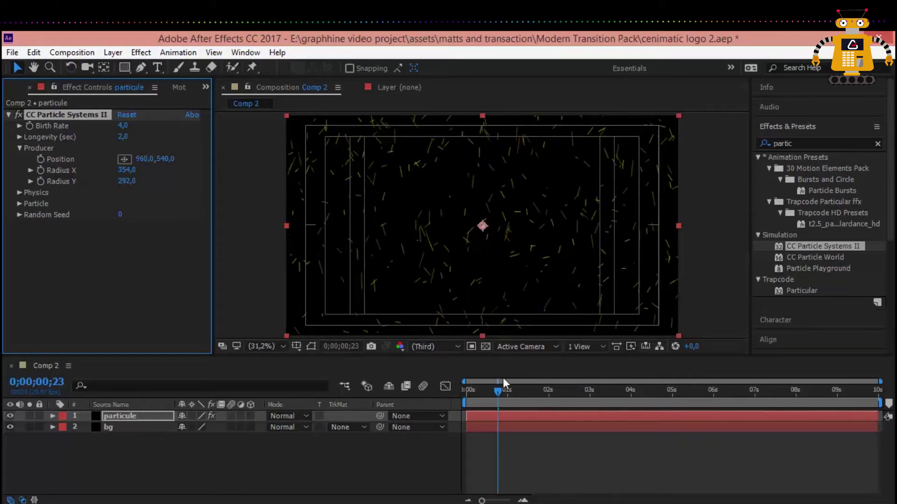
pyautogui.moveTo(499, 394); pyautogui.dragTo(520, 417)
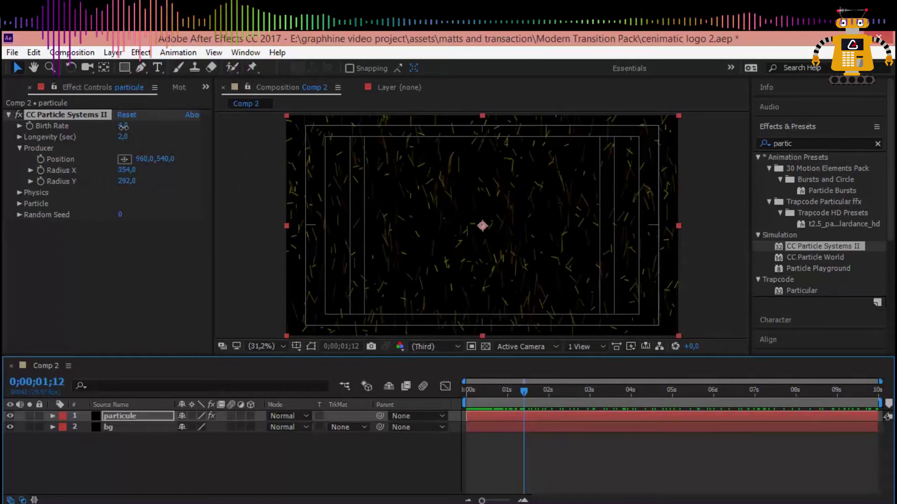
pyautogui.moveTo(123, 125); pyautogui.dragTo(104, 128)
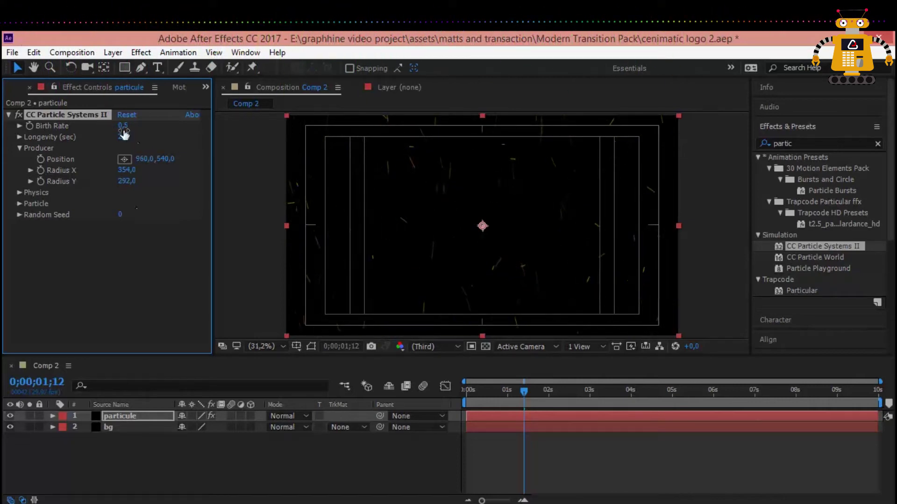
pyautogui.moveTo(523, 400); pyautogui.dragTo(643, 402)
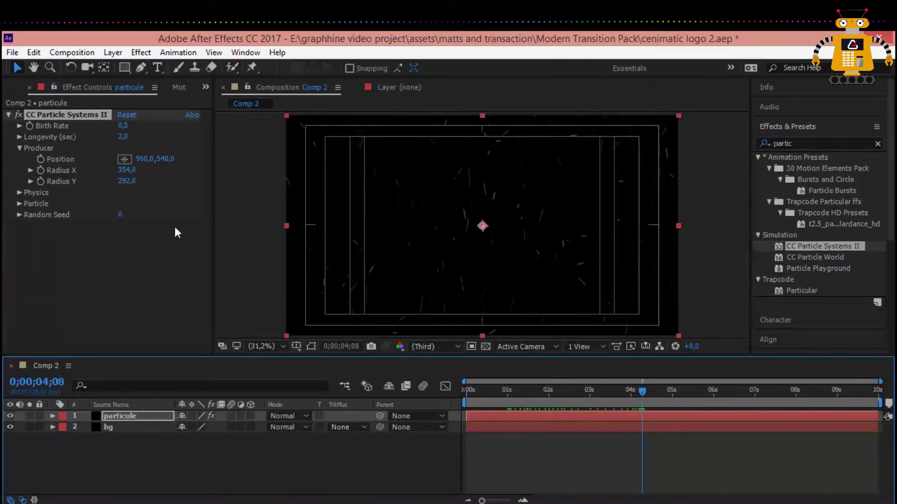
pyautogui.click(18, 149)
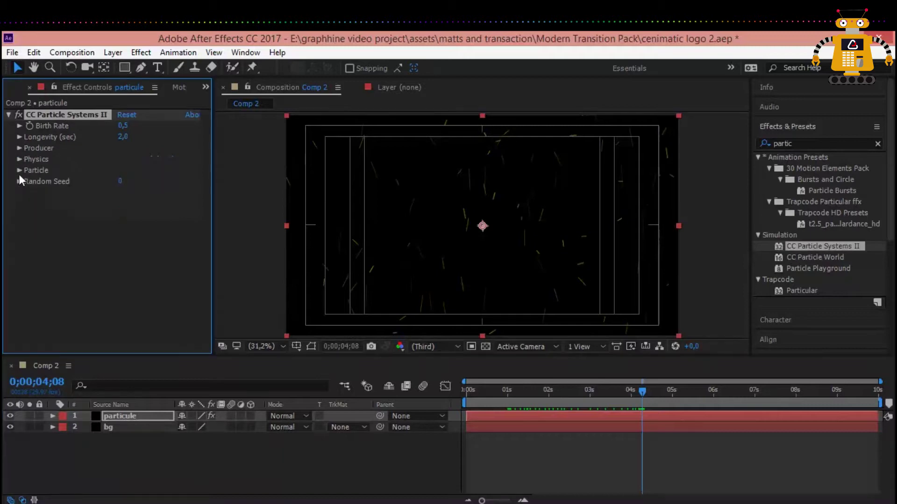
pyautogui.click(19, 169)
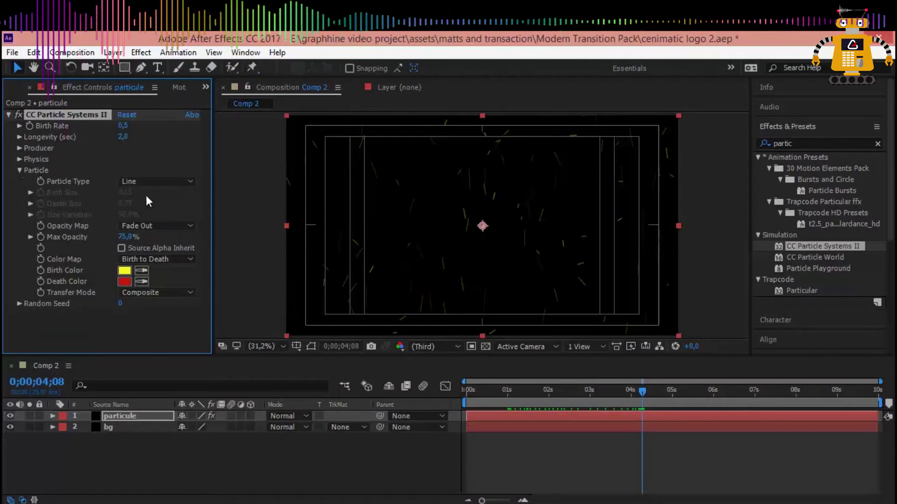
# - Make the birth colour white and switch Particle Type to Shaded Sphere
pyautogui.click(122, 281)
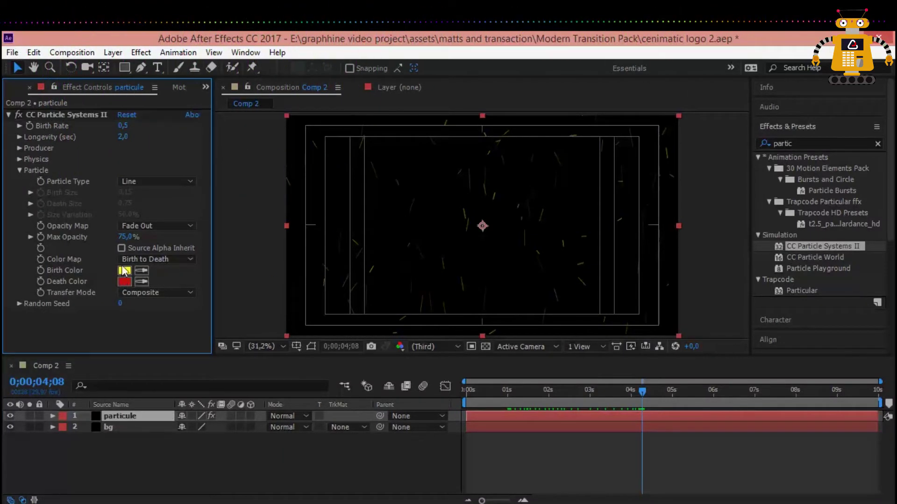
pyautogui.click(125, 271)
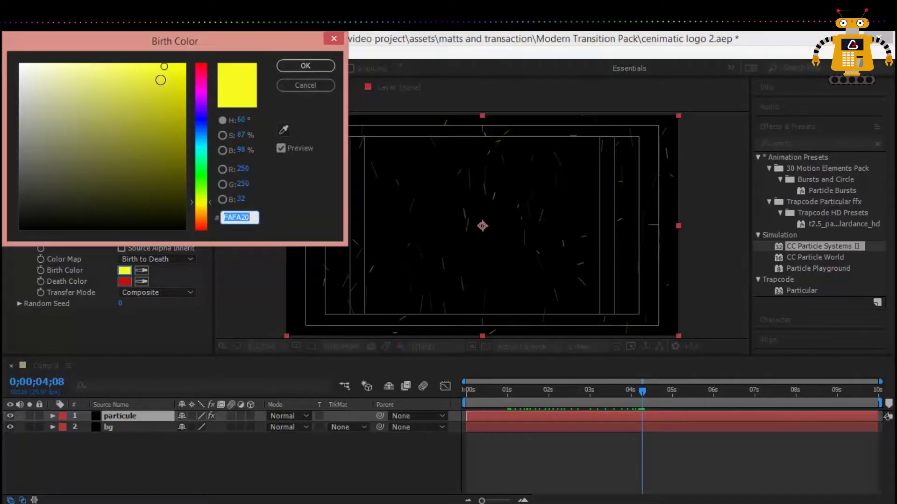
pyautogui.moveTo(119, 75)
pyautogui.mouseDown()
pyautogui.moveTo(76, 74)
pyautogui.moveTo(10, 39)
pyautogui.mouseUp()
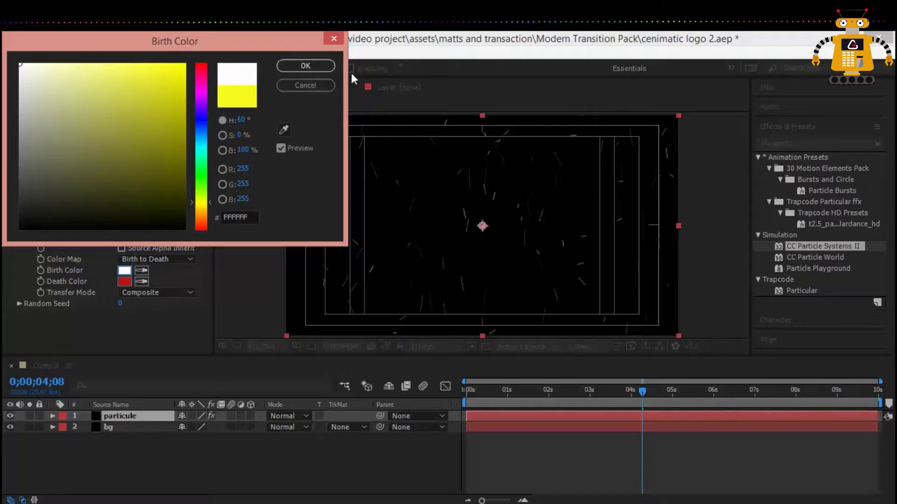
pyautogui.click(290, 68)
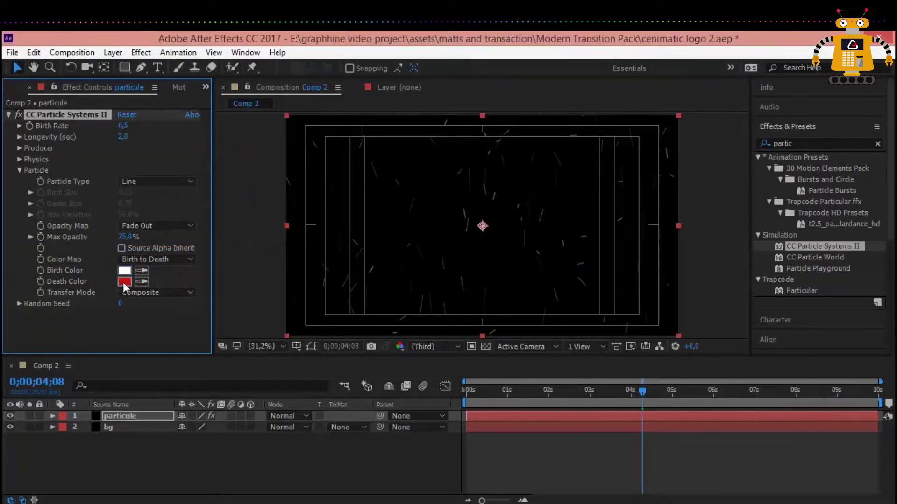
pyautogui.click(143, 181)
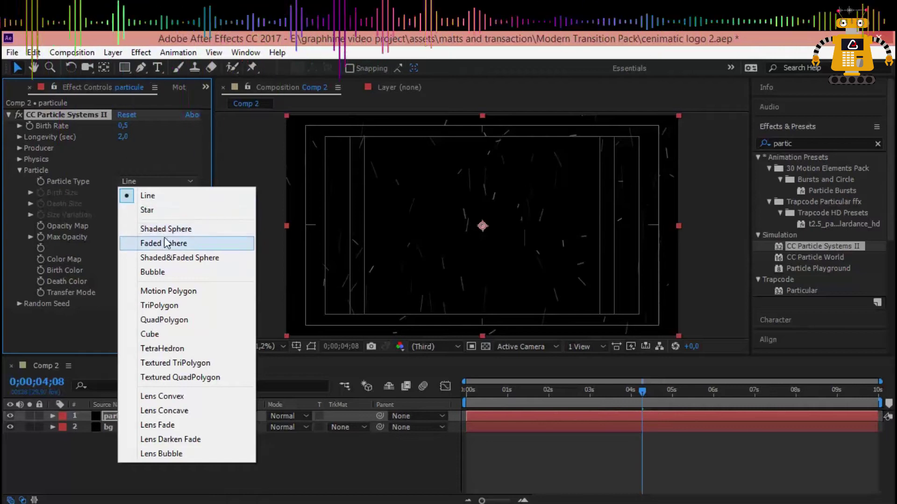
pyautogui.click(164, 229)
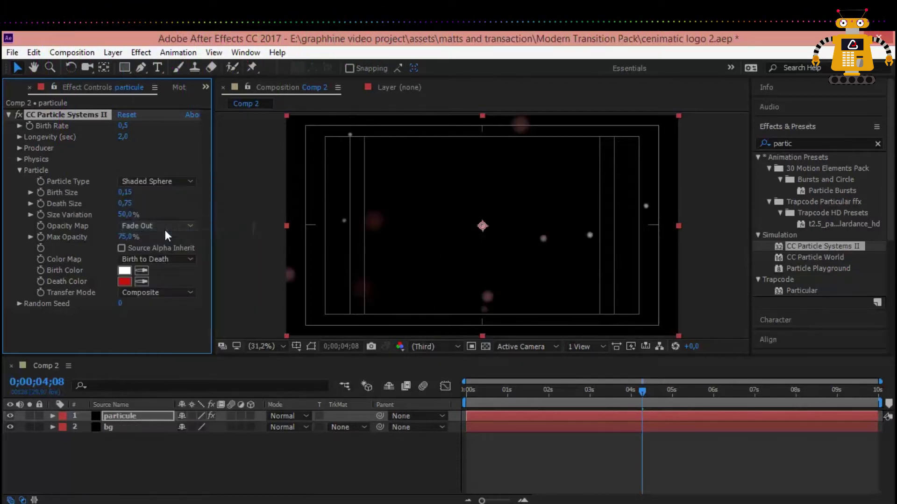
pyautogui.moveTo(641, 393); pyautogui.dragTo(676, 393)
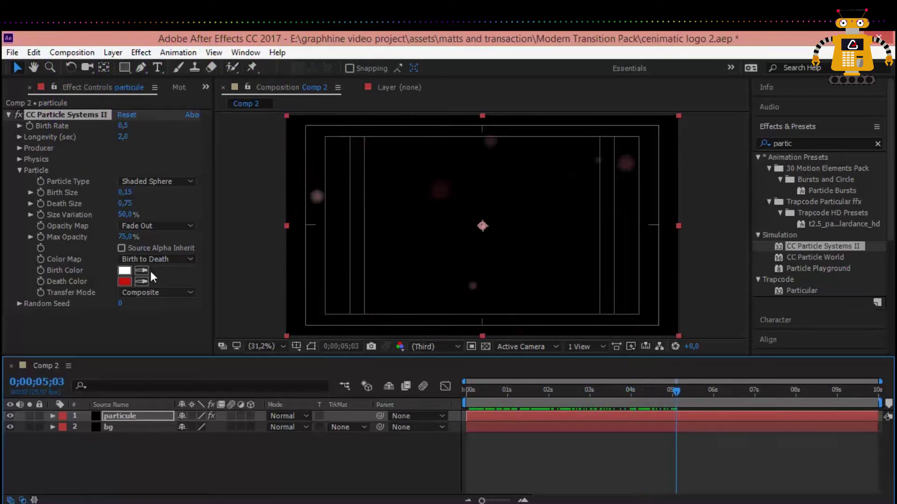
# - Change the birth colour to saturated yellow and raise Birth Rate to 2,6
pyautogui.click(124, 271)
pyautogui.moveTo(195, 171); pyautogui.dragTo(201, 205)
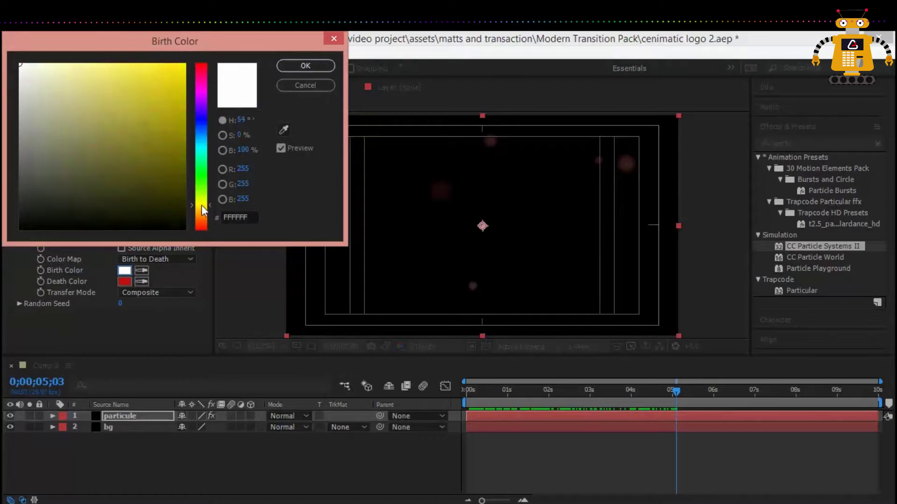
pyautogui.click(184, 66)
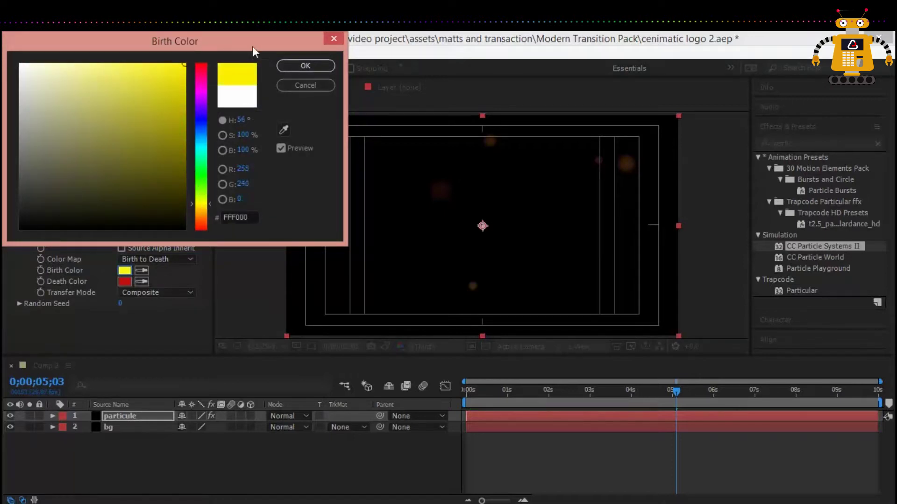
pyautogui.click(305, 65)
pyautogui.moveTo(674, 390)
pyautogui.mouseDown()
pyautogui.moveTo(469, 409)
pyautogui.moveTo(661, 399)
pyautogui.mouseUp()
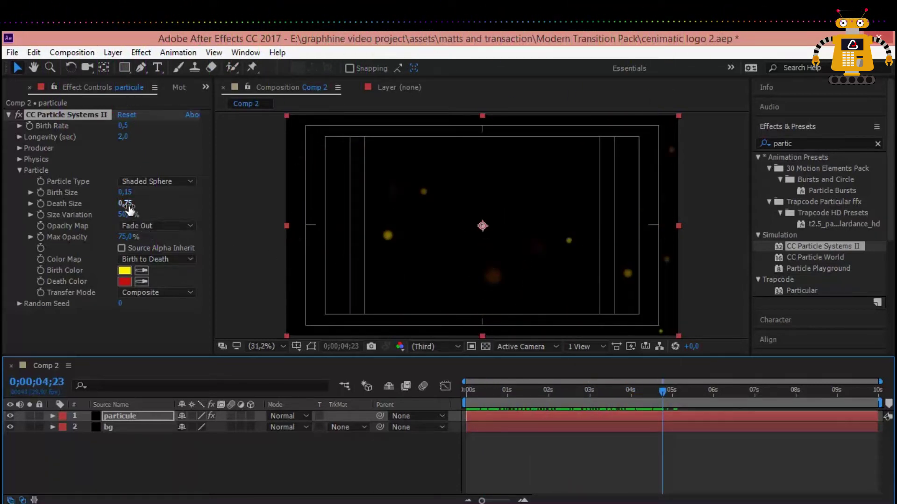
pyautogui.moveTo(123, 124); pyautogui.dragTo(139, 125)
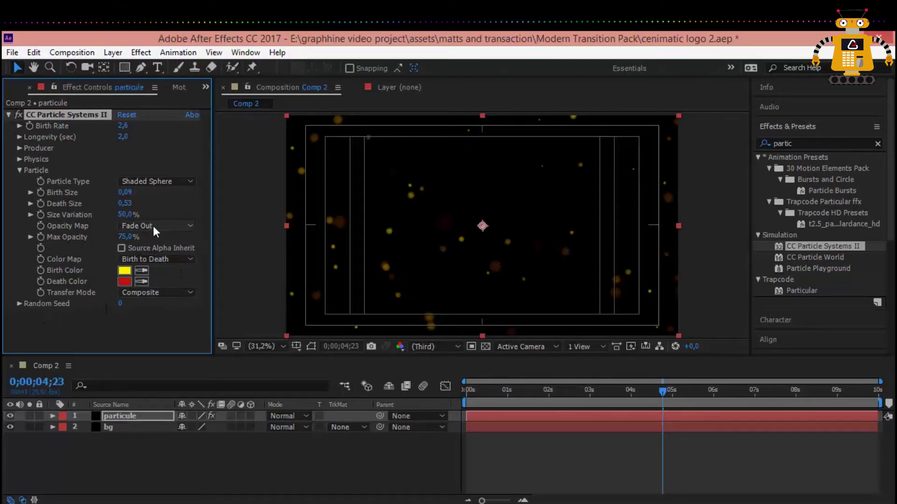
# - Drag the Calque 2/file.ai logo from the Project panel into Comp 2 as the top layer
pyautogui.click(19, 169)
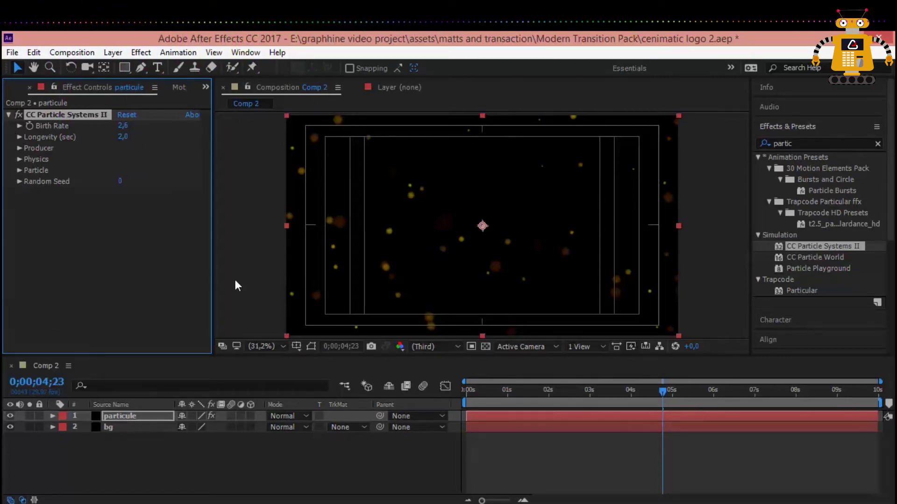
pyautogui.click(219, 477)
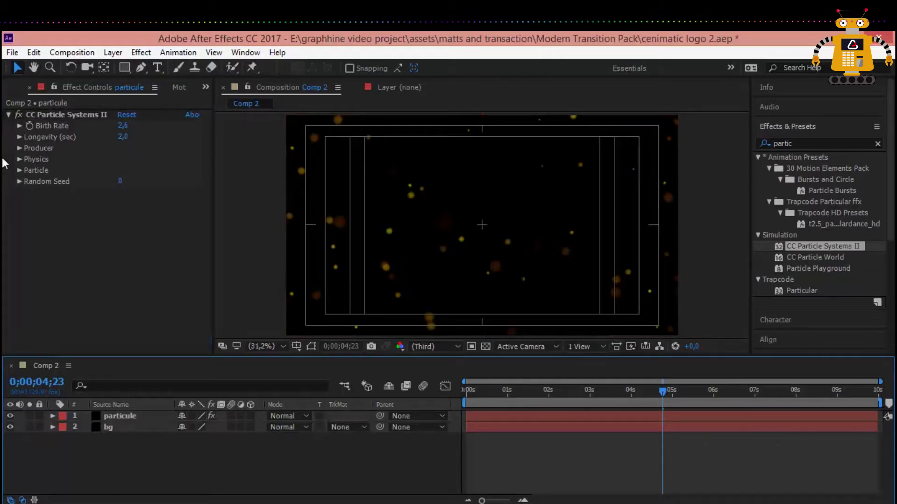
pyautogui.click(205, 88)
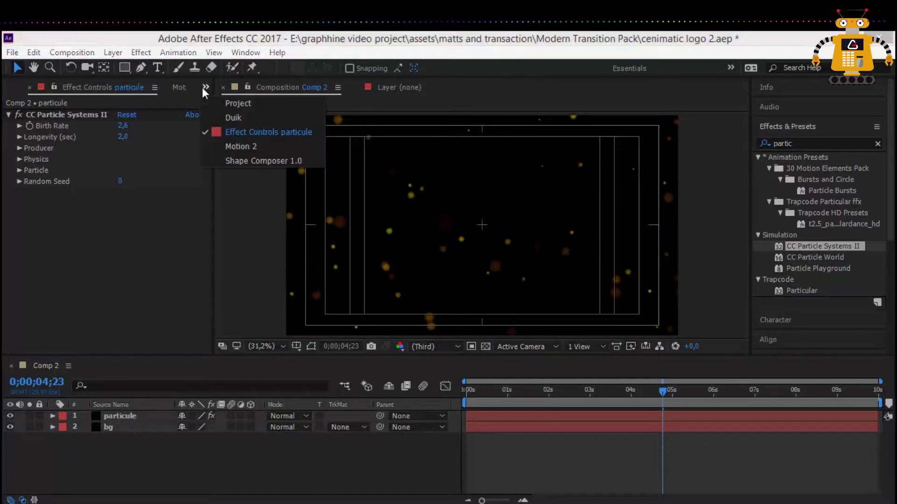
pyautogui.click(238, 104)
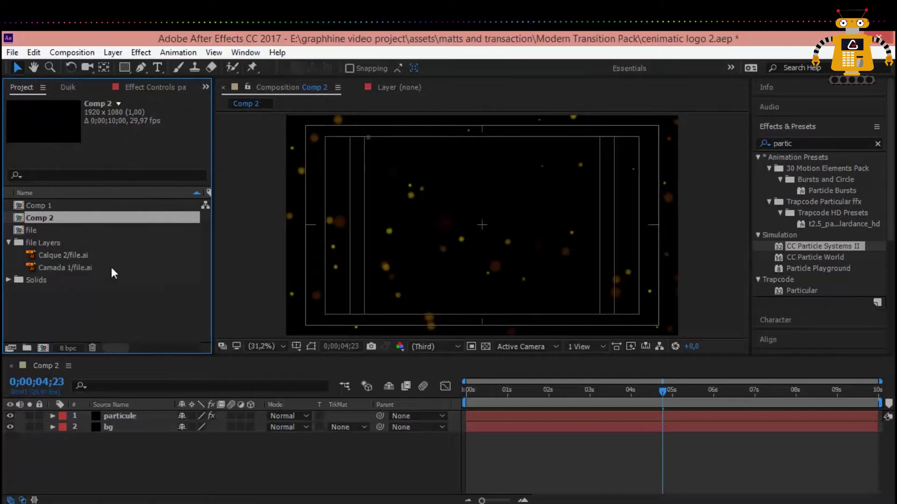
pyautogui.click(113, 299)
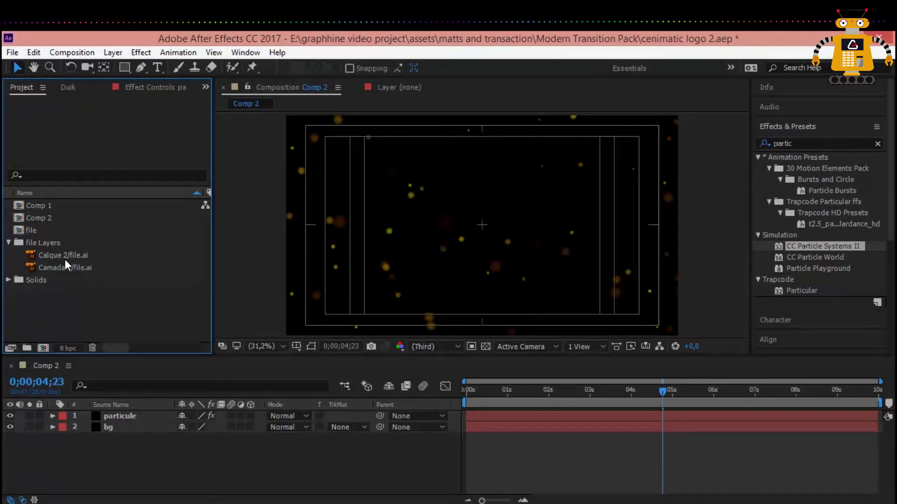
pyautogui.click(52, 257)
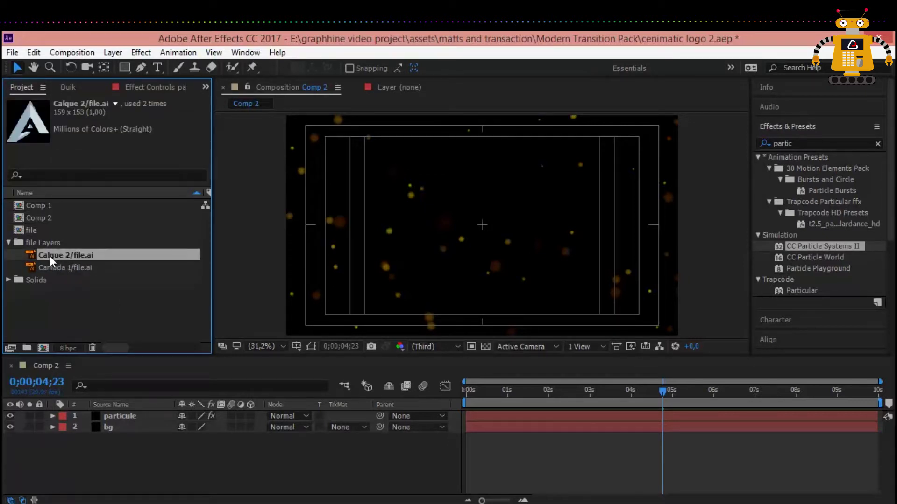
pyautogui.moveTo(50, 255); pyautogui.dragTo(110, 413)
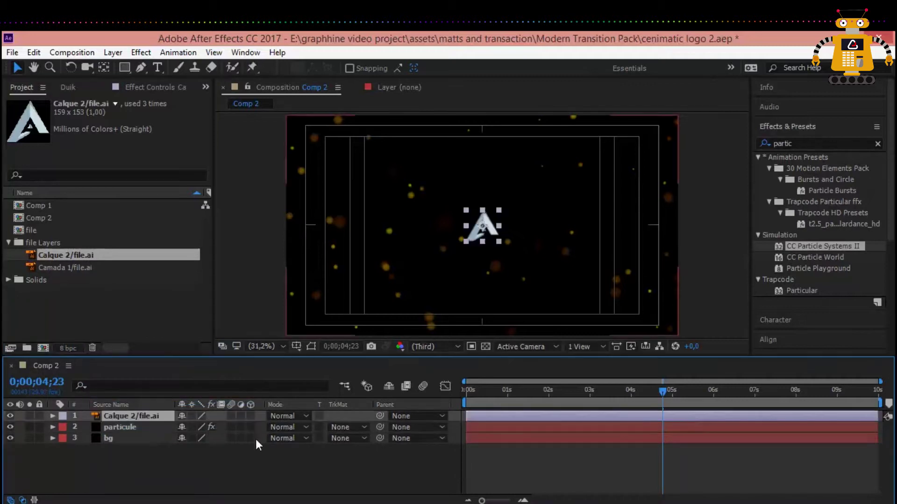
# - Enable Continuously Rasterize on the logo and enlarge it around the frame centre
pyautogui.click(192, 415)
pyautogui.click(500, 241)
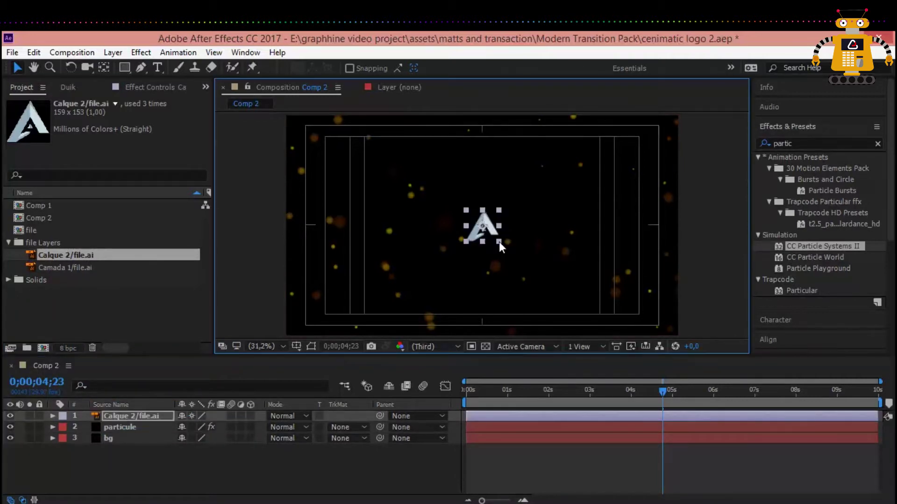
pyautogui.moveTo(499, 242); pyautogui.dragTo(525, 330)
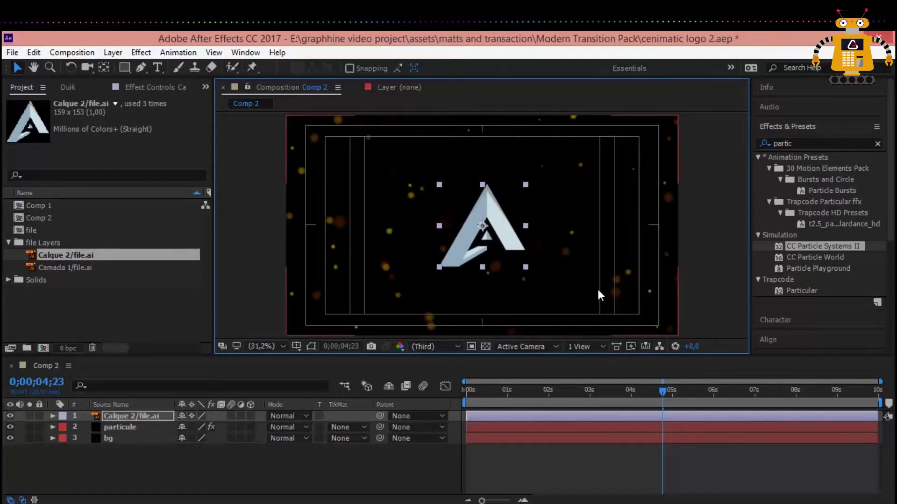
# - At 0;00;07;00, add a 265.3% Scale keyframe to the Calque 2/file.ai logo layer
pyautogui.click(671, 392)
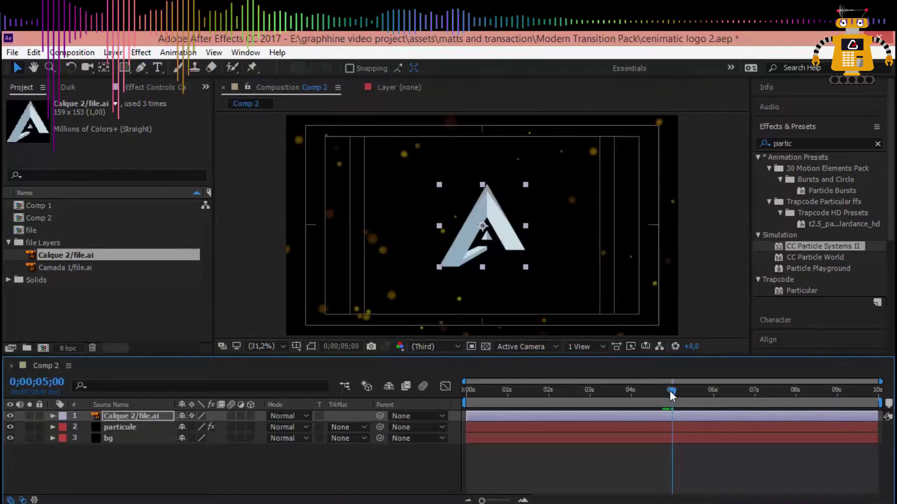
pyautogui.moveTo(672, 396); pyautogui.dragTo(668, 397)
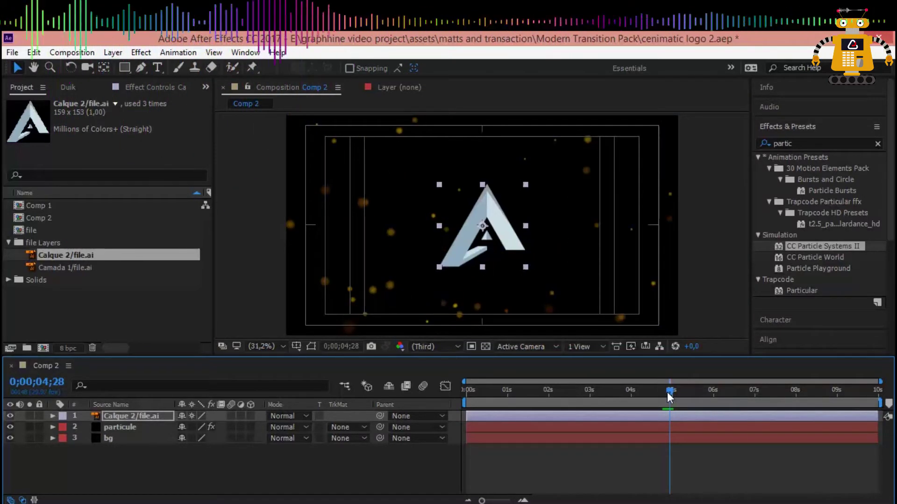
pyautogui.moveTo(667, 392); pyautogui.dragTo(753, 396)
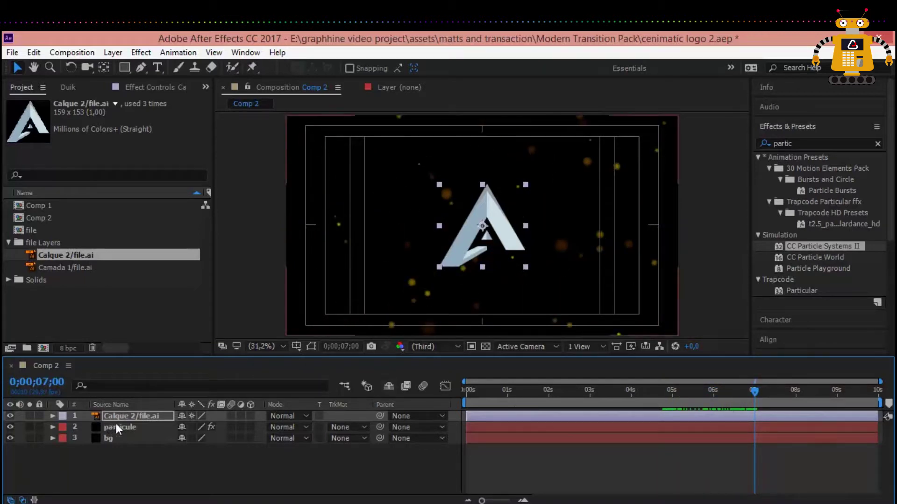
pyautogui.press('s')
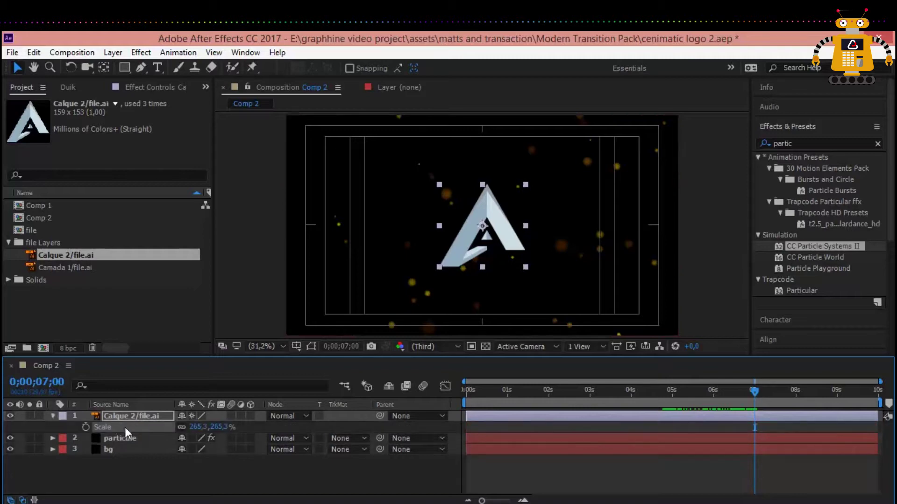
pyautogui.click(85, 427)
pyautogui.click(52, 416)
pyautogui.click(169, 476)
# - Add a new black 1920×1080 solid named ring via New > Solid
pyautogui.rightClick(172, 477)
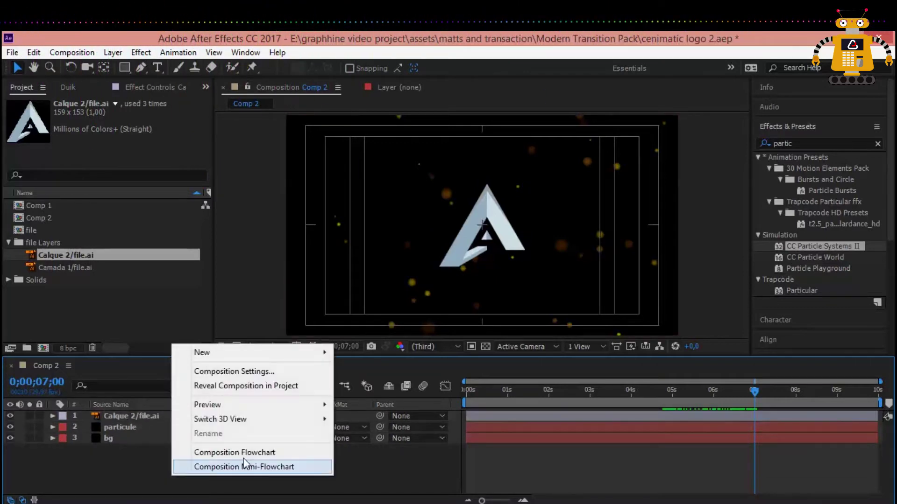
pyautogui.moveTo(293, 358)
pyautogui.click(371, 388)
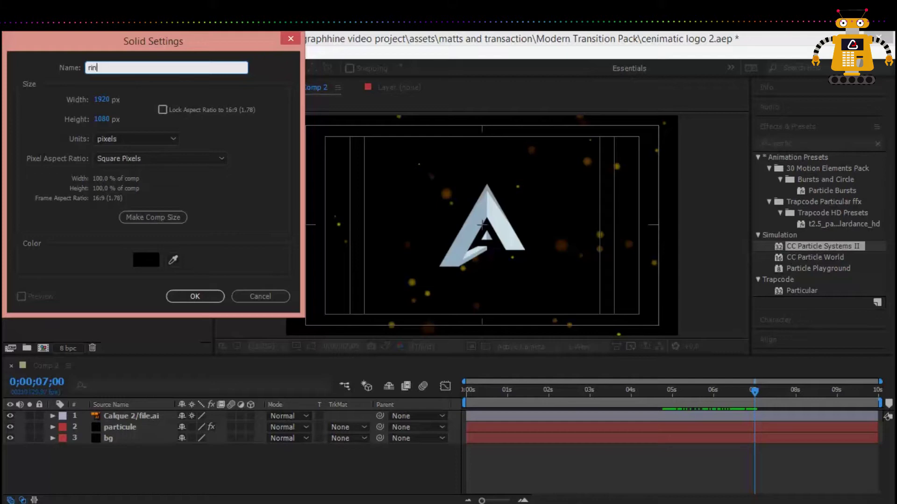
pyautogui.press('Return')
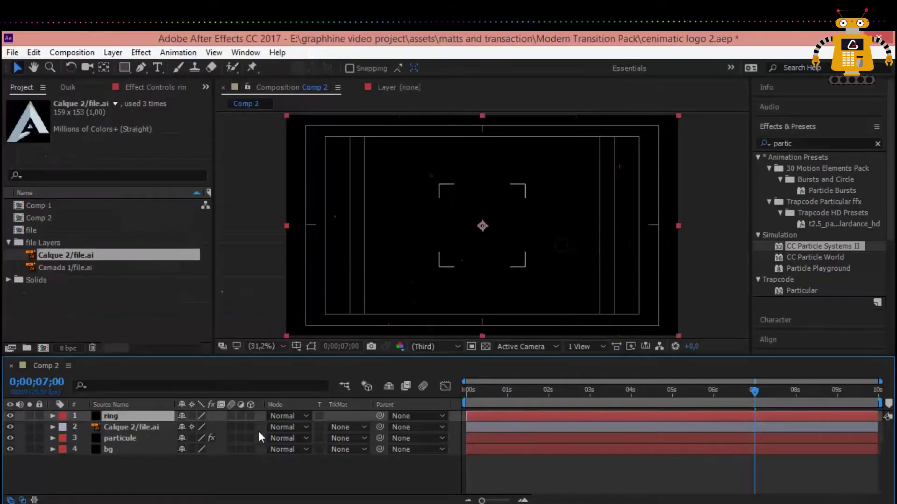
# - Draw a centred circular Mask 1 on the ring solid with the Ellipse Tool
pyautogui.click(124, 68)
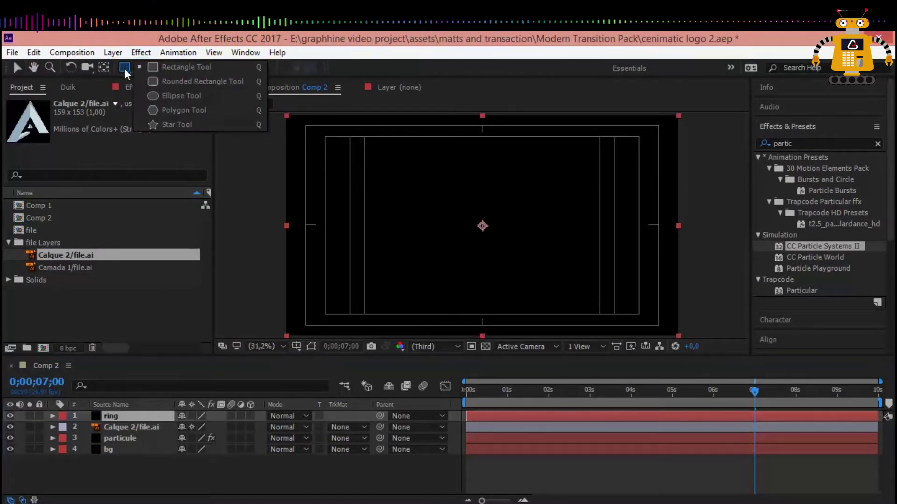
pyautogui.click(176, 96)
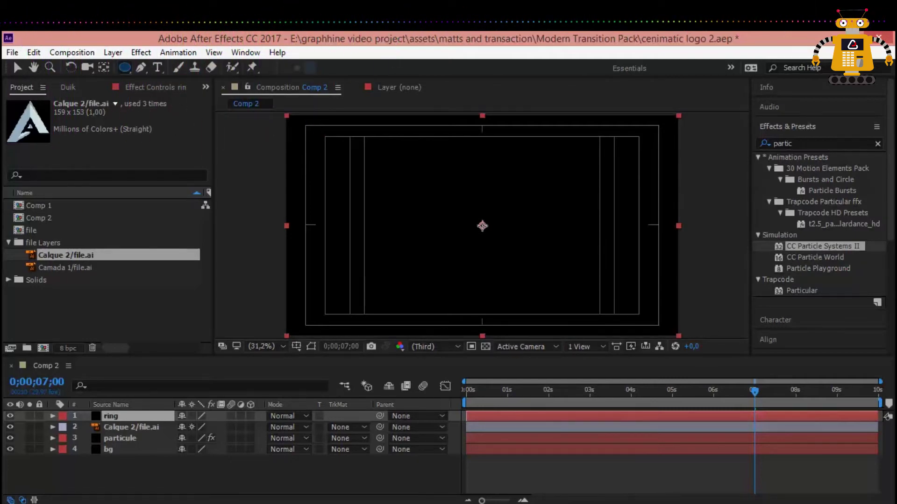
pyautogui.moveTo(482, 226); pyautogui.dragTo(435, 146)
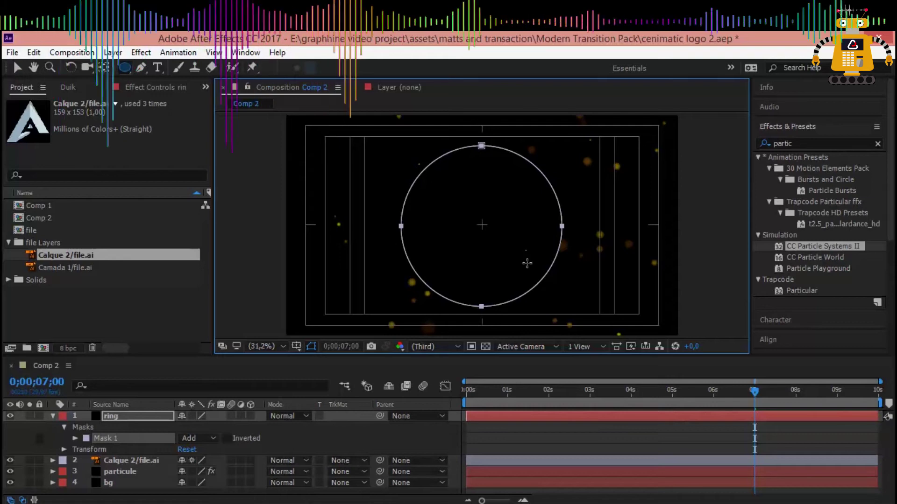
pyautogui.click(814, 143)
# - Apply Saber to the ring layer and set its Core Type to Layer Masks
pyautogui.click(814, 142)
pyautogui.write('s')
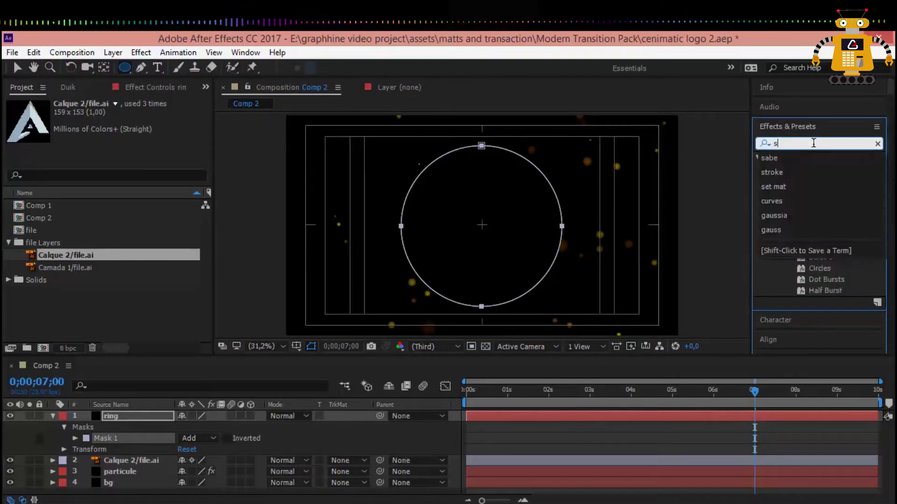
pyautogui.write('aber')
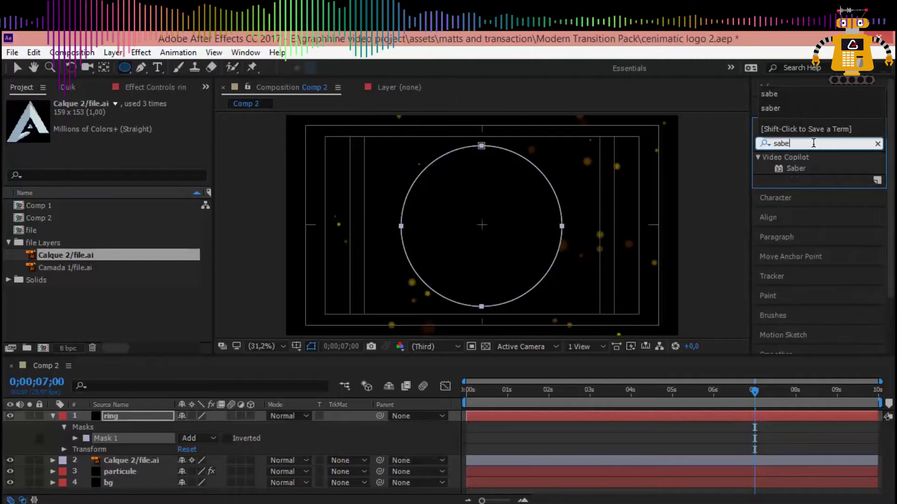
pyautogui.doubleClick(790, 170)
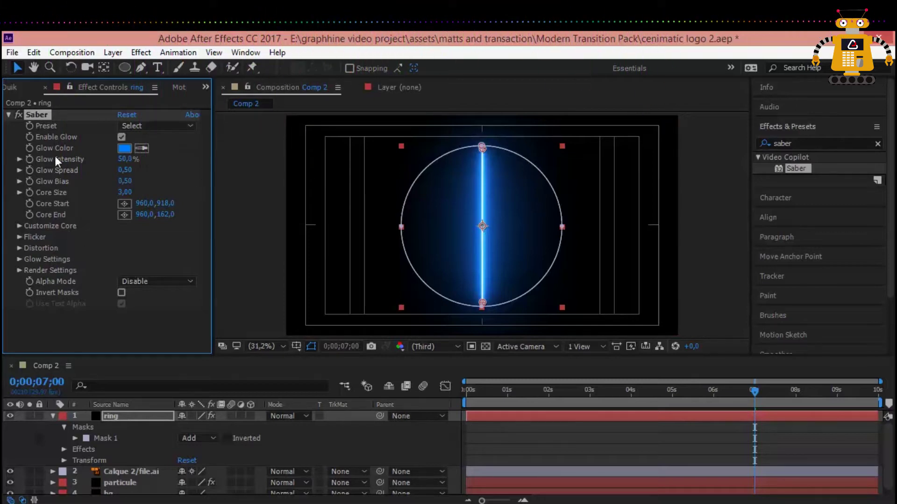
pyautogui.click(18, 224)
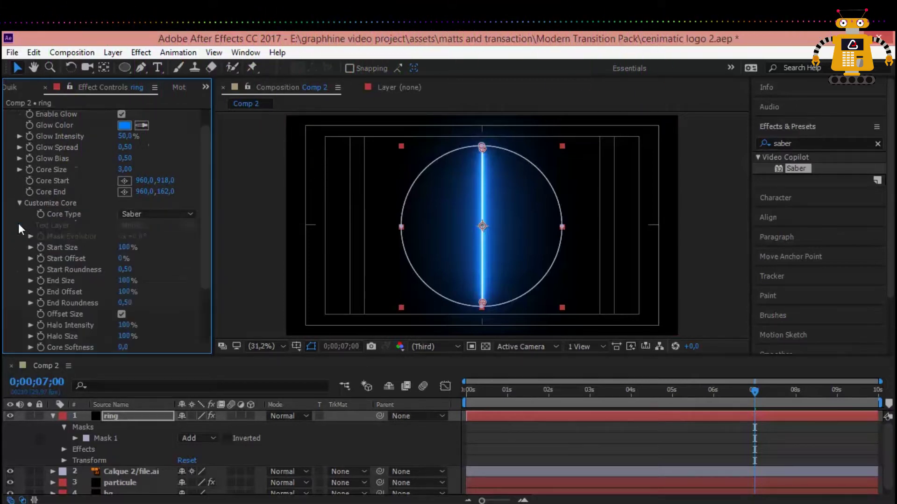
pyautogui.click(156, 215)
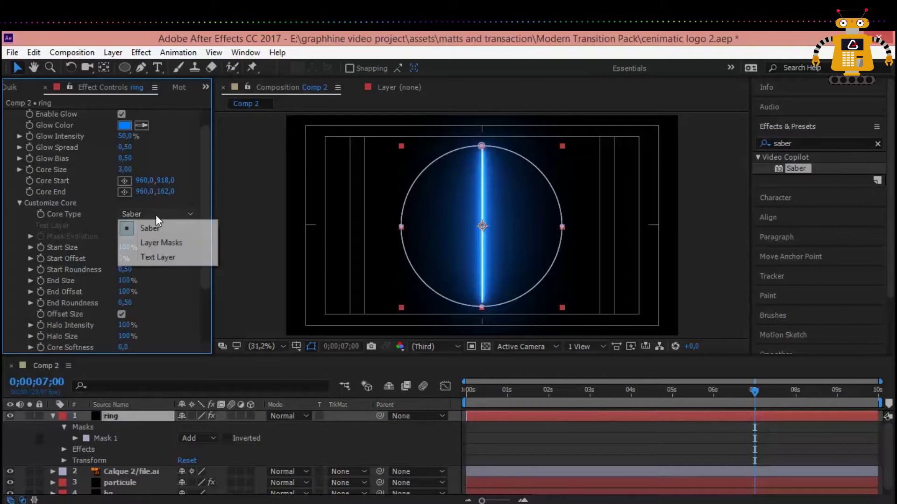
pyautogui.click(161, 243)
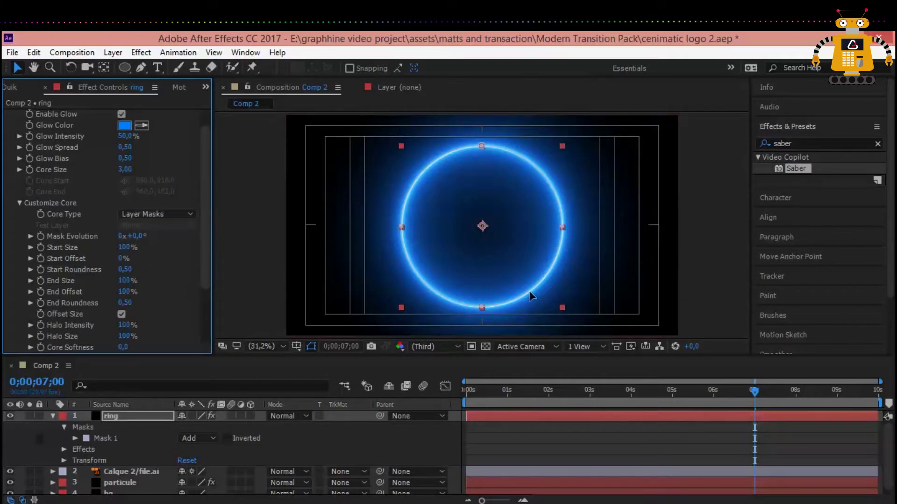
# - Set the ring layer to Add blend mode and the Saber preset to Fire, then preview
pyautogui.click(306, 416)
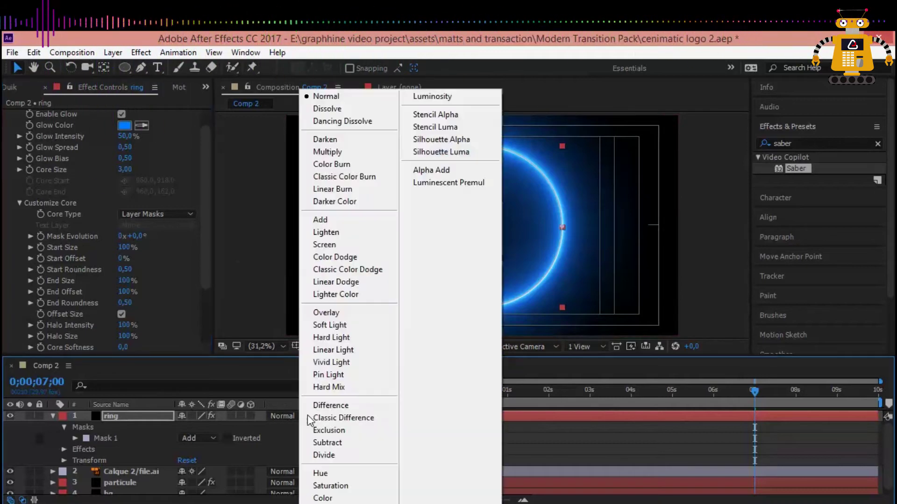
pyautogui.click(334, 223)
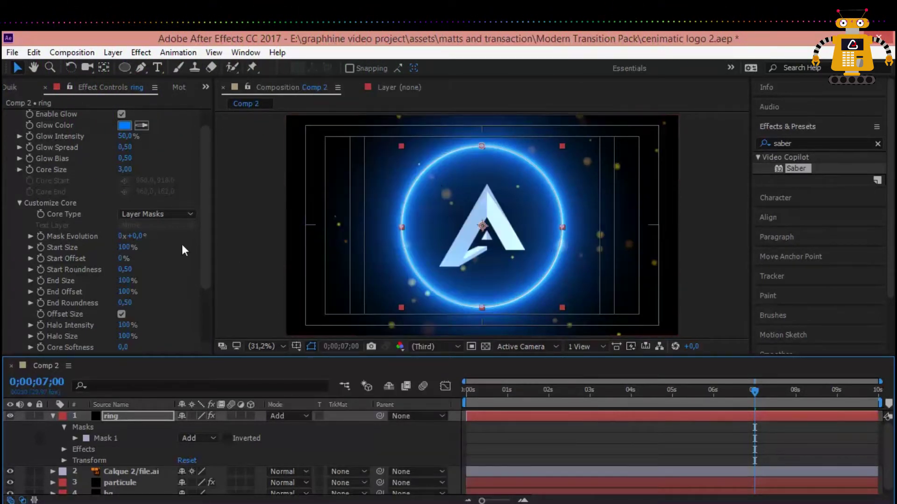
pyautogui.scroll(2, 208, 214)
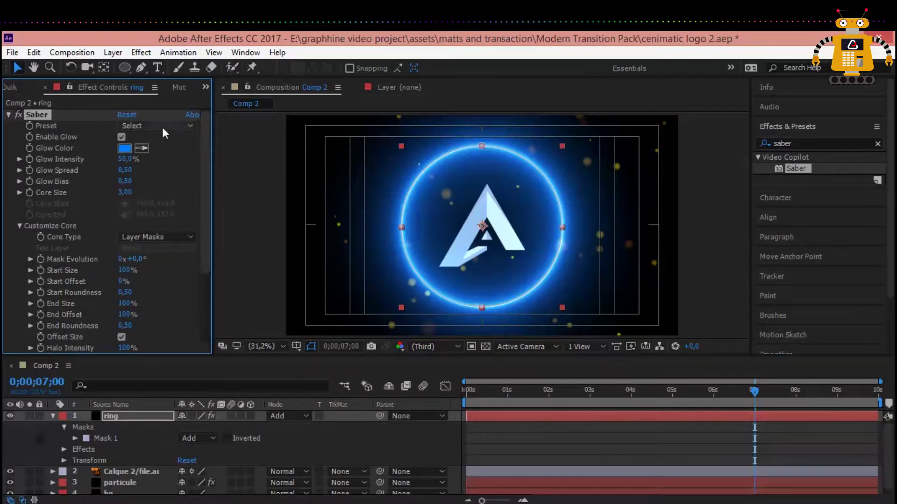
pyautogui.click(150, 125)
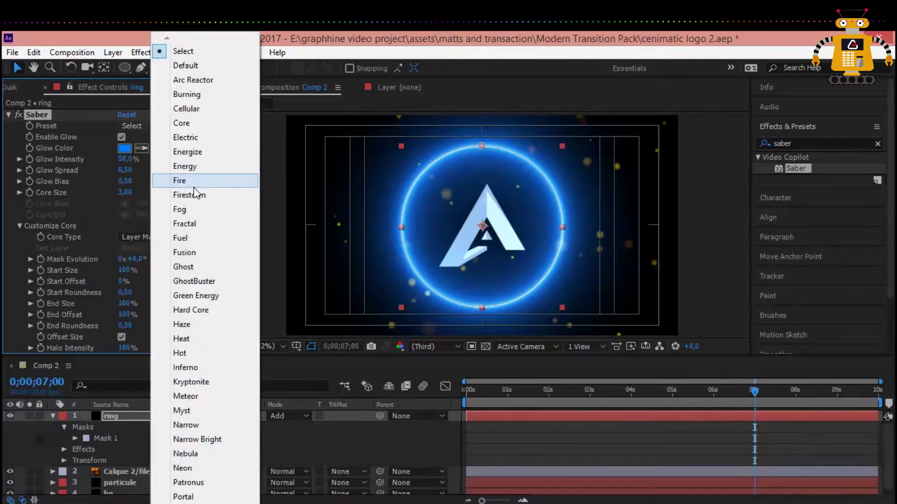
pyautogui.click(193, 184)
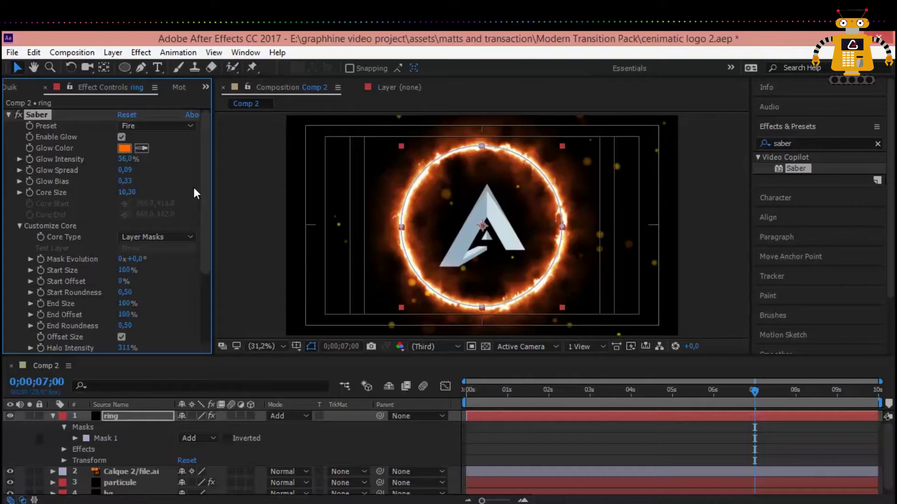
pyautogui.click(764, 394)
pyautogui.press('space')
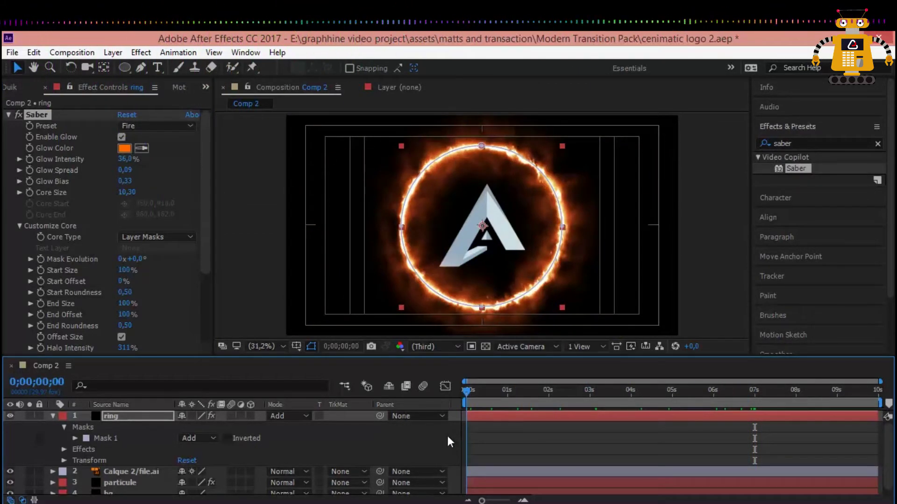
# - Set 7-second Scale keyframes on ring (100%) and the logo (265.3%)
pyautogui.moveTo(466, 434); pyautogui.dragTo(754, 447)
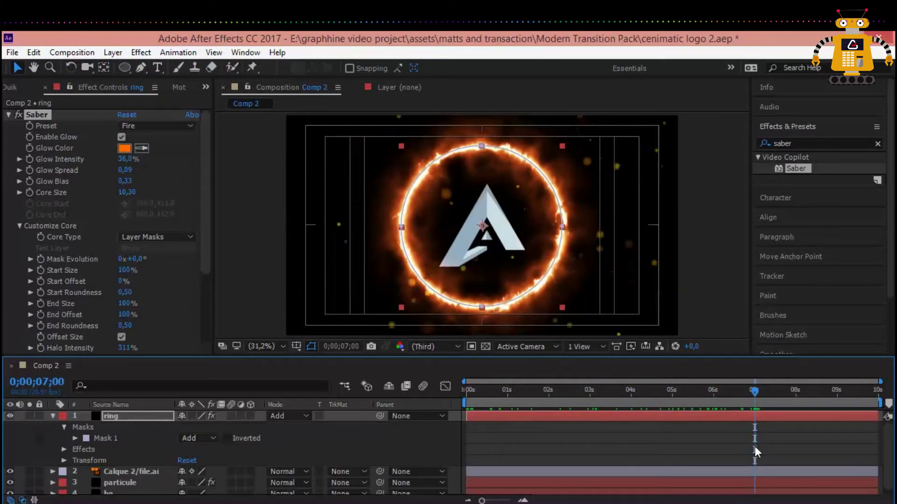
pyautogui.click(126, 472)
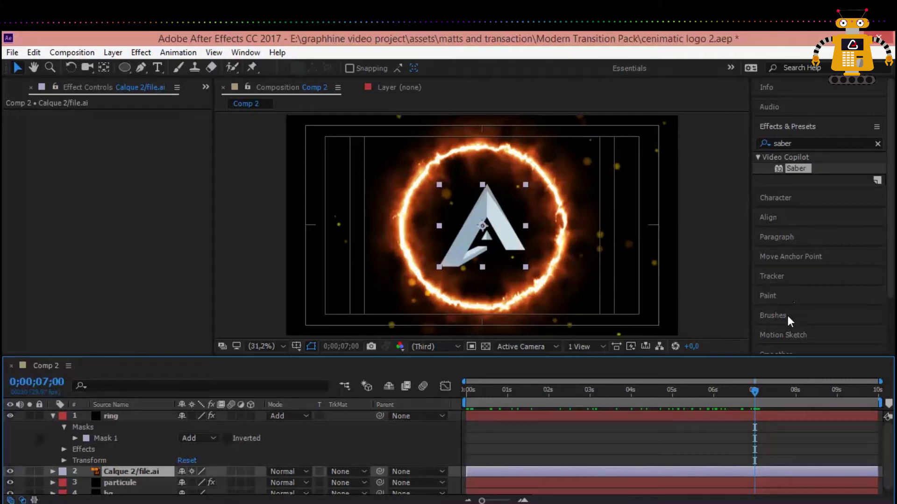
pyautogui.click(150, 438)
pyautogui.press('s')
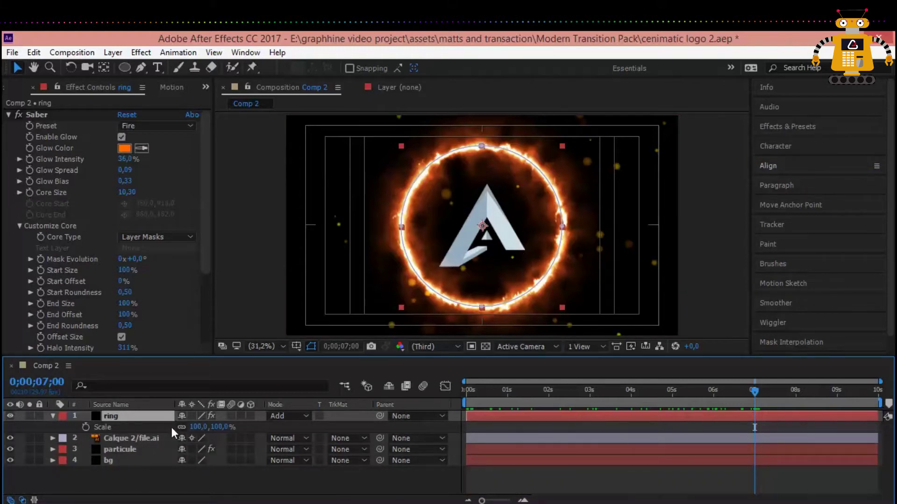
pyautogui.click(87, 427)
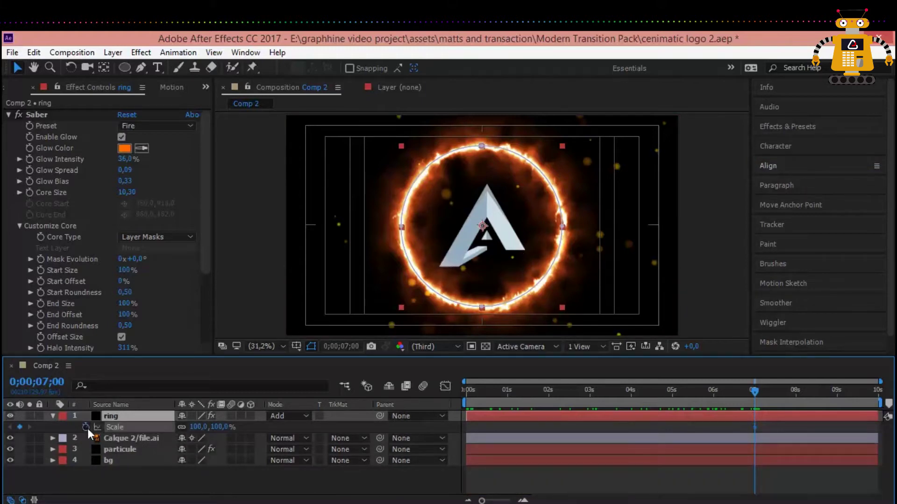
pyautogui.click(131, 435)
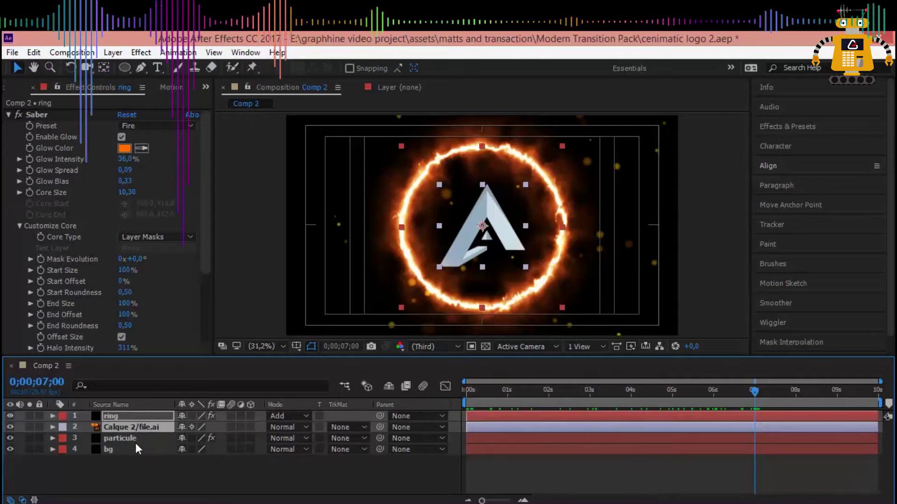
pyautogui.press('s')
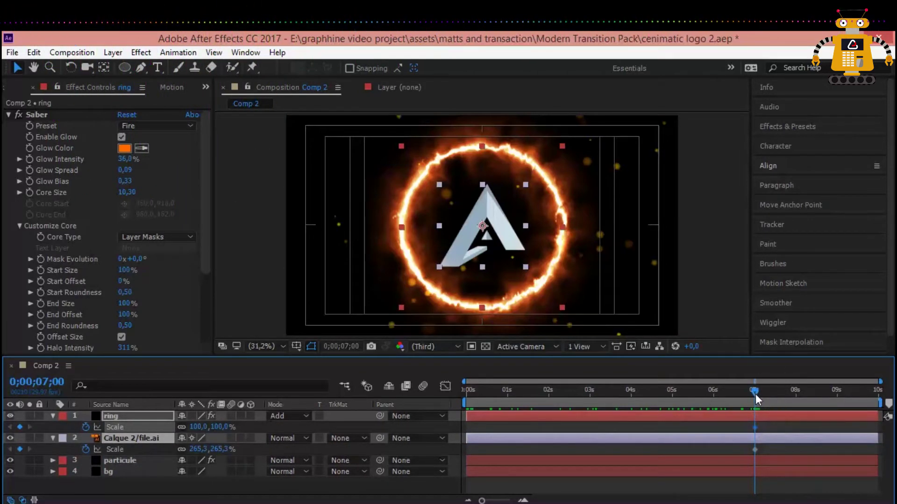
# - Add an overshoot at 4;16 (115%/280.3%) and 0% Scale at the start
pyautogui.moveTo(755, 394); pyautogui.dragTo(653, 397)
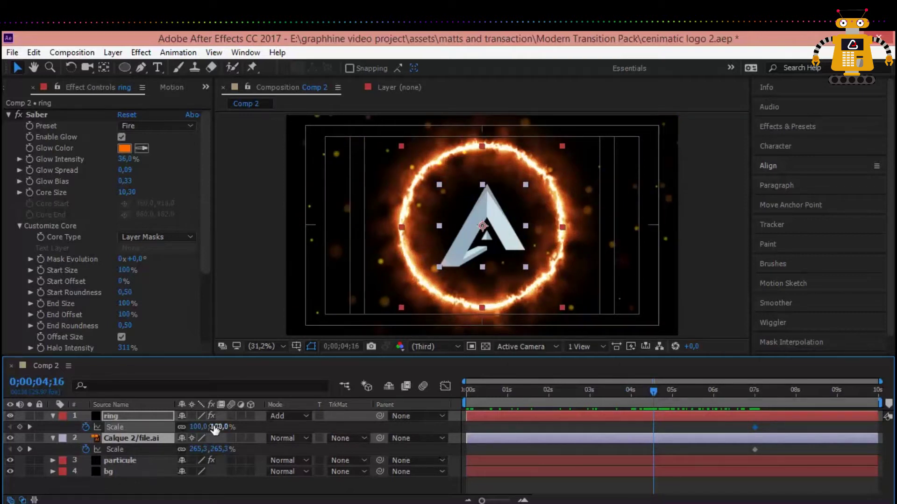
pyautogui.moveTo(226, 426); pyautogui.dragTo(229, 426)
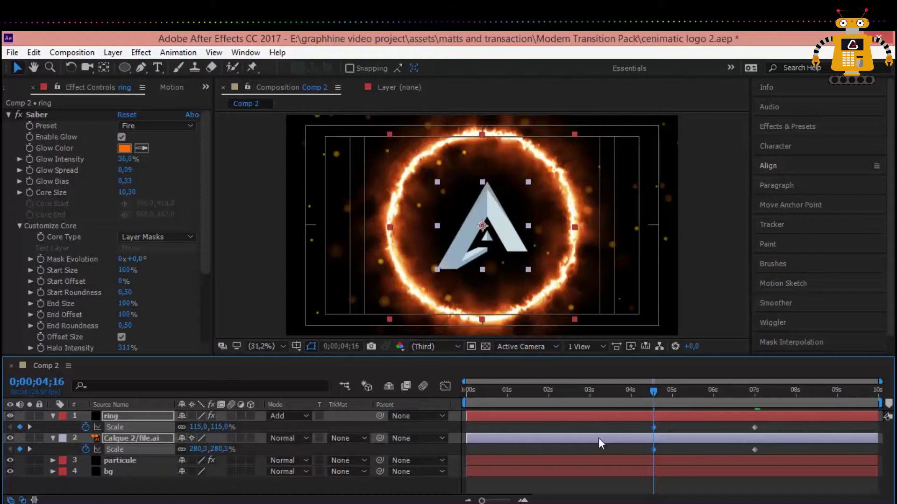
pyautogui.moveTo(660, 393); pyautogui.dragTo(467, 413)
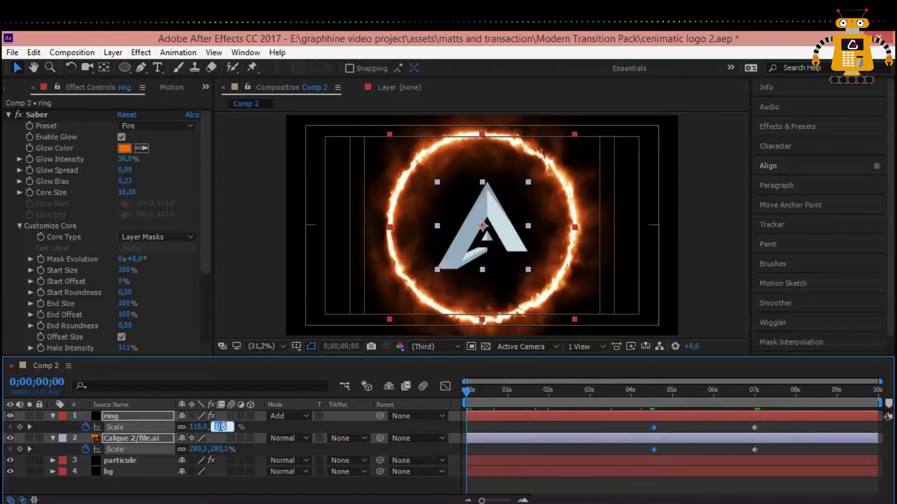
pyautogui.press('Return')
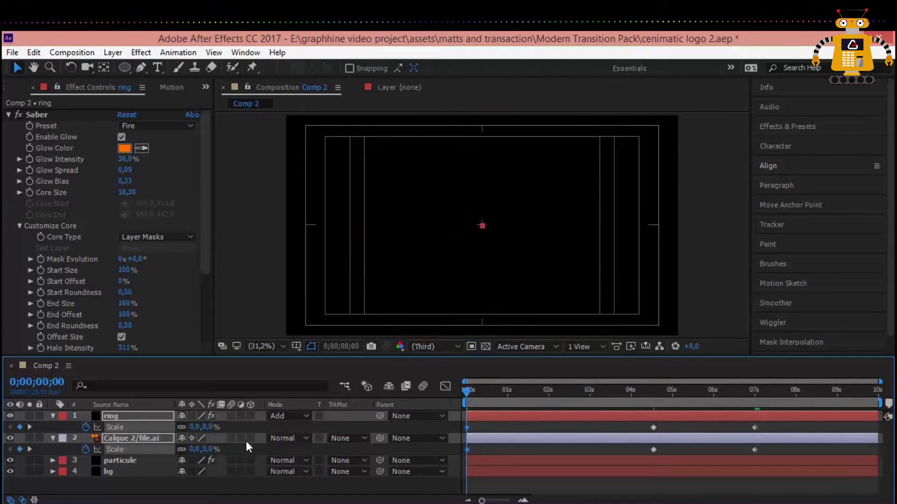
pyautogui.moveTo(467, 392); pyautogui.dragTo(419, 458)
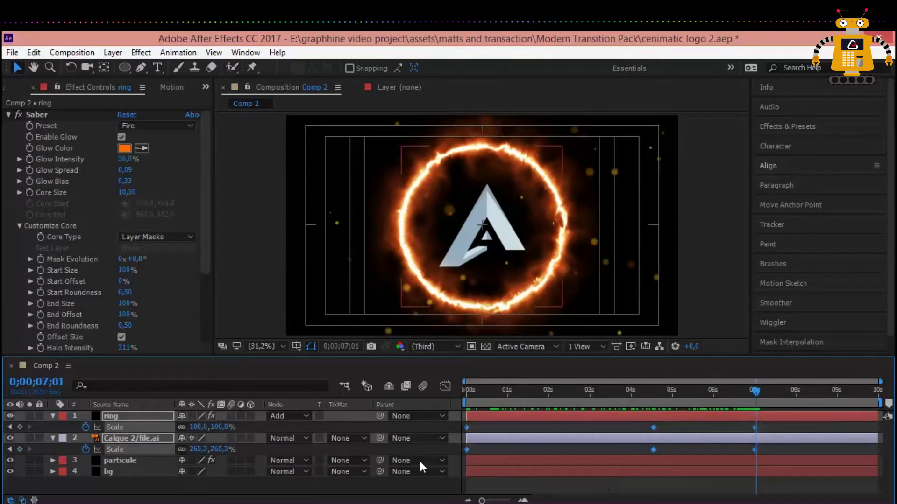
pyautogui.rightClick(468, 427)
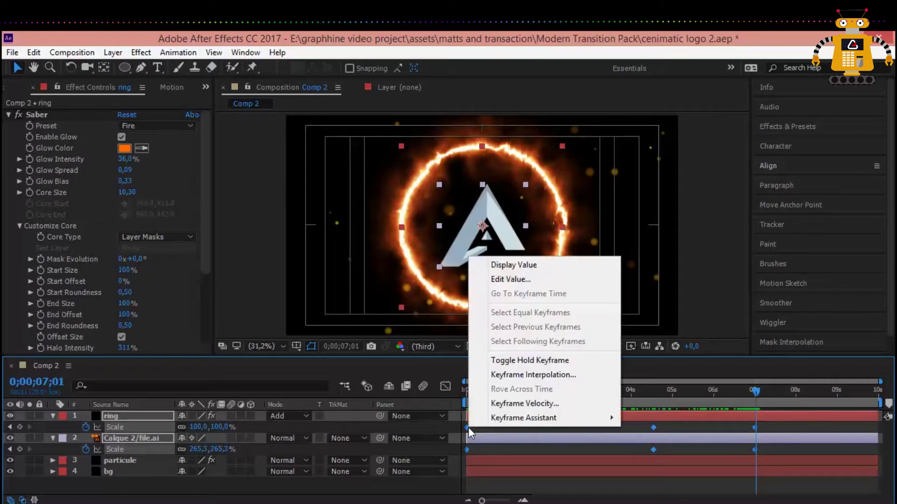
# - Apply Easy Ease to the ring and logo Scale keyframes and show them as graph curves
pyautogui.moveTo(582, 418)
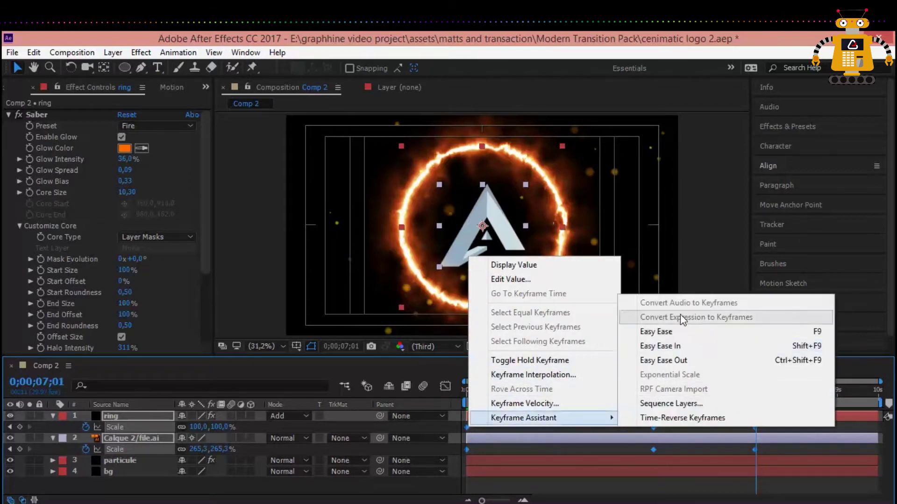
pyautogui.click(674, 330)
pyautogui.click(445, 385)
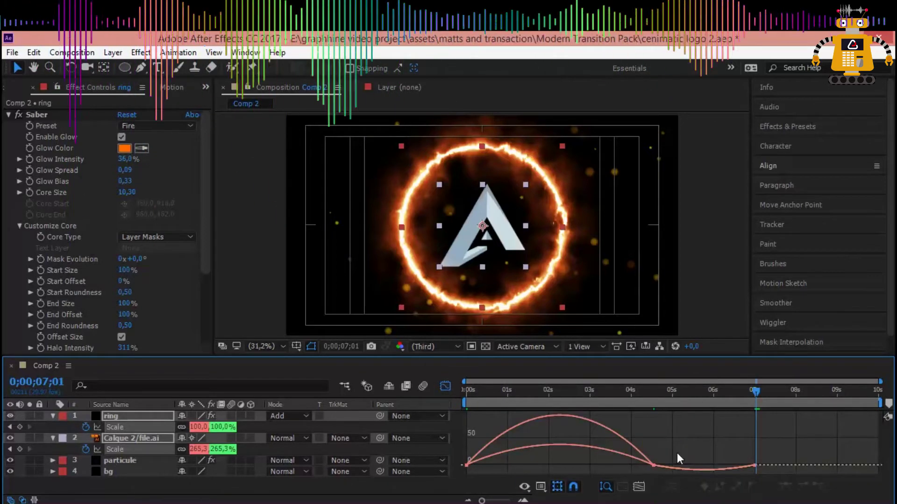
pyautogui.moveTo(668, 451); pyautogui.dragTo(642, 473)
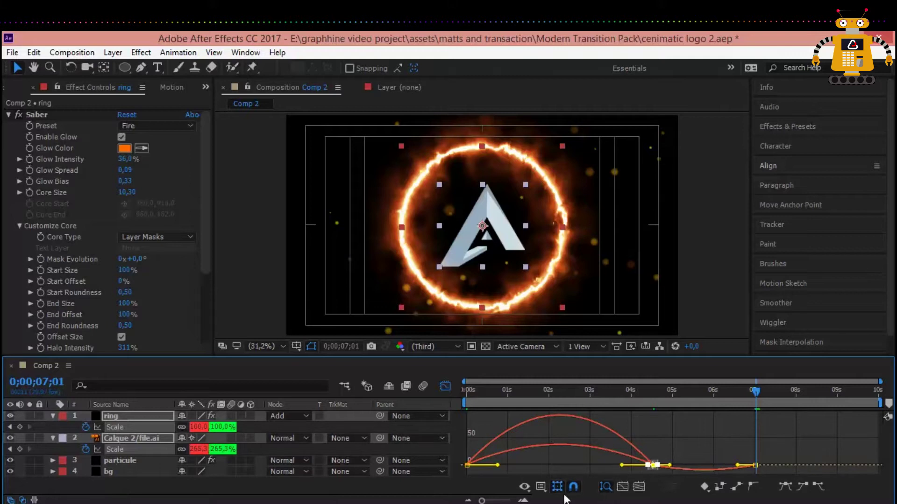
# - Switch to the speed graph and stretch the keyframes' easing influence to about 64%
pyautogui.click(524, 487)
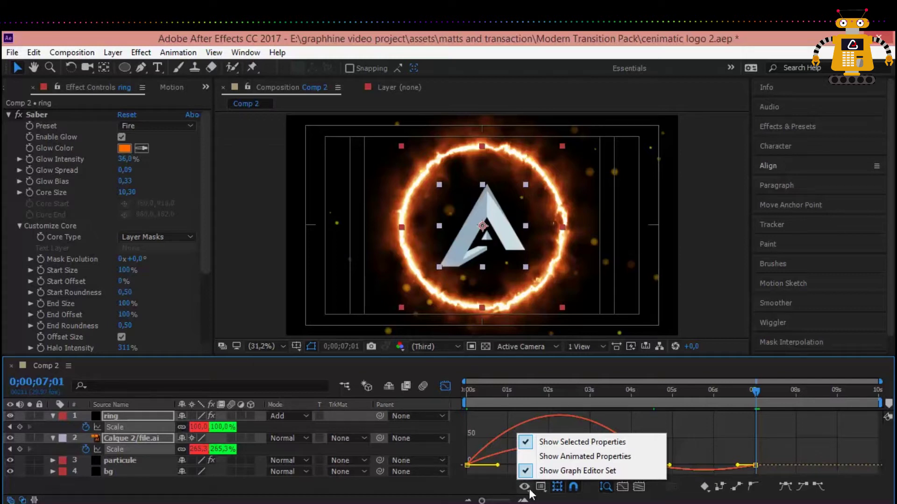
pyautogui.click(542, 490)
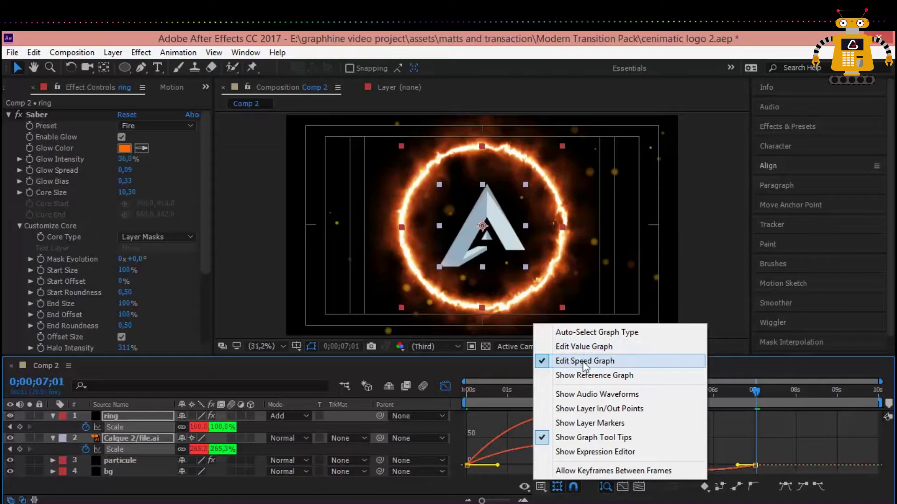
pyautogui.click(733, 373)
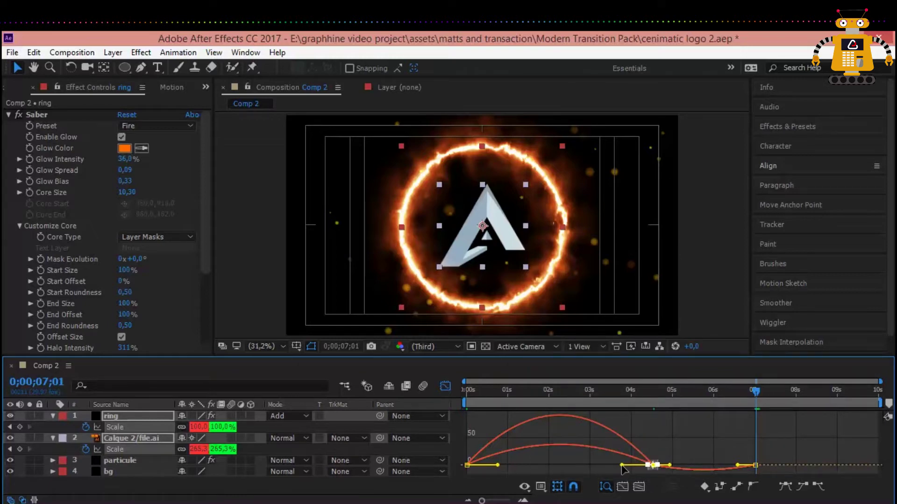
pyautogui.moveTo(622, 466); pyautogui.dragTo(592, 470)
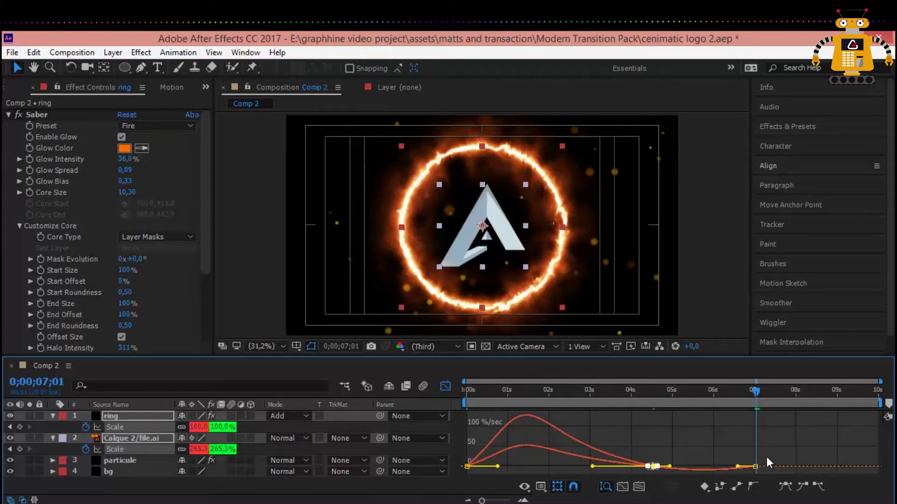
pyautogui.moveTo(767, 457); pyautogui.dragTo(718, 466)
pyautogui.click(450, 386)
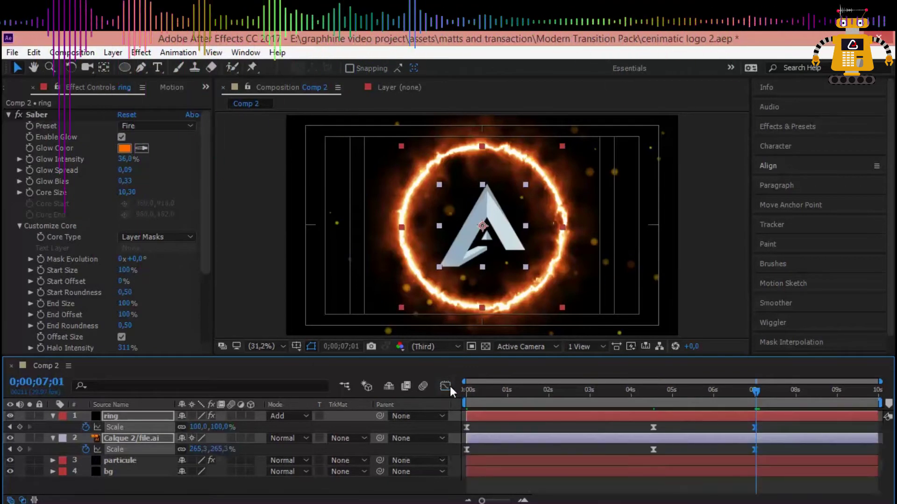
pyautogui.press('space')
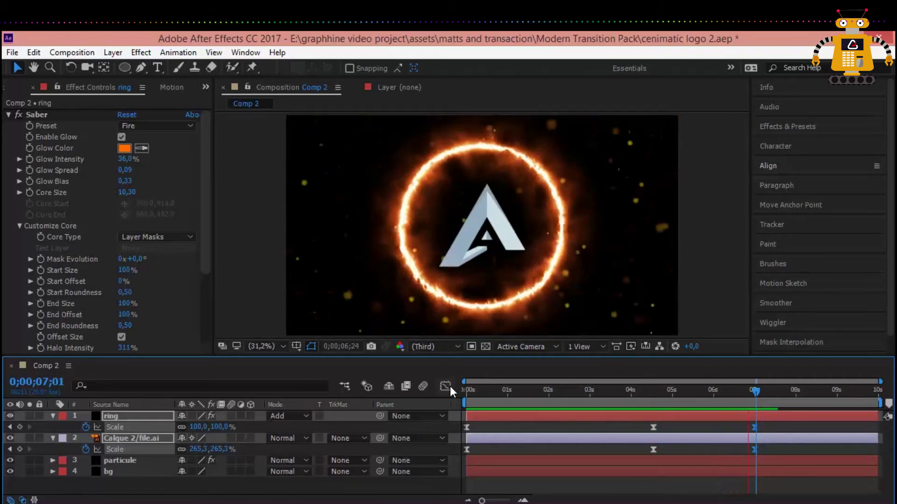
pyautogui.click(523, 393)
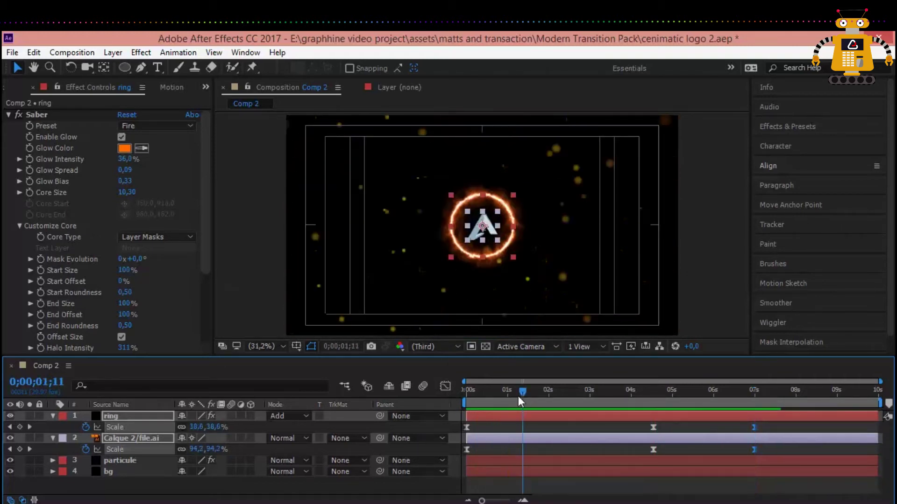
pyautogui.moveTo(516, 389); pyautogui.dragTo(565, 400)
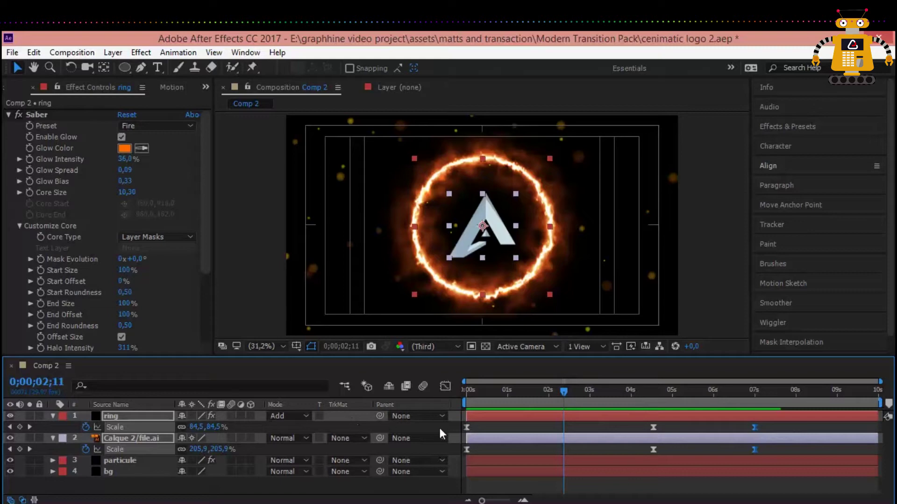
pyautogui.click(455, 416)
pyautogui.click(144, 416)
# - Keyframe the ring's Rotation at 0x+0° at the start and 1x+0° at 7 seconds
pyautogui.press('r')
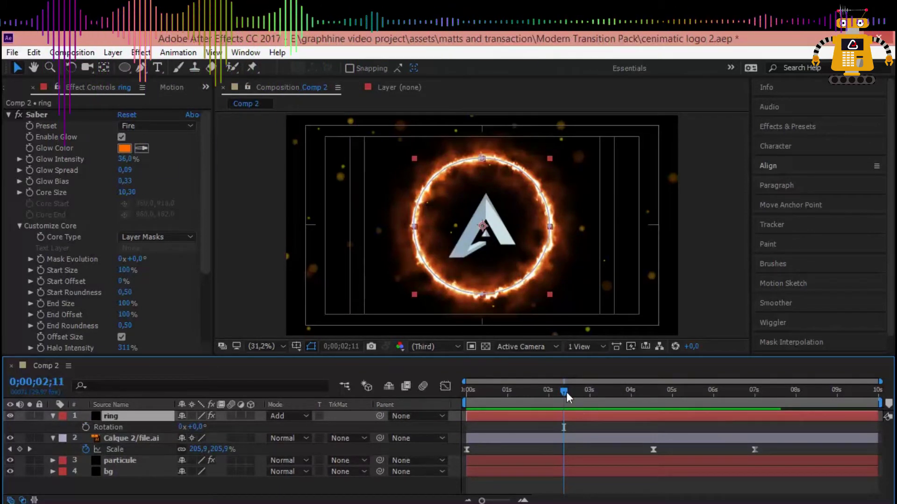
pyautogui.moveTo(566, 392); pyautogui.dragTo(523, 393)
pyautogui.press('Home')
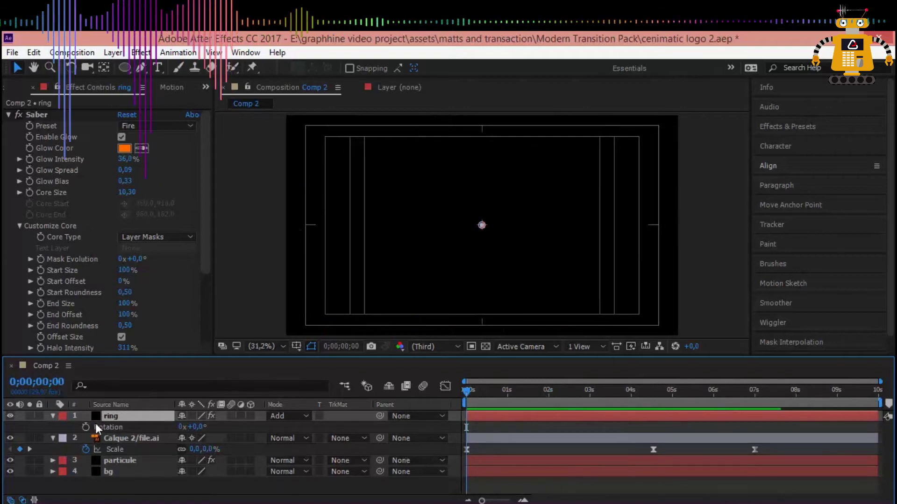
pyautogui.click(86, 427)
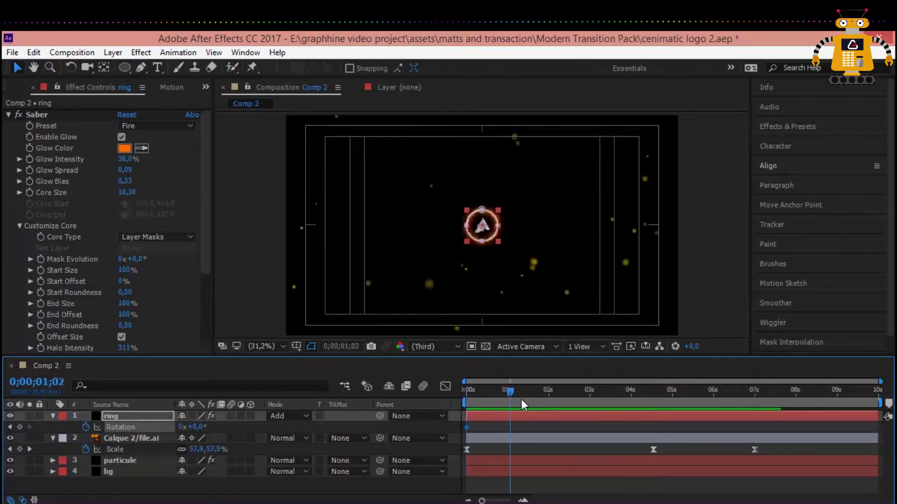
pyautogui.moveTo(522, 405); pyautogui.dragTo(755, 413)
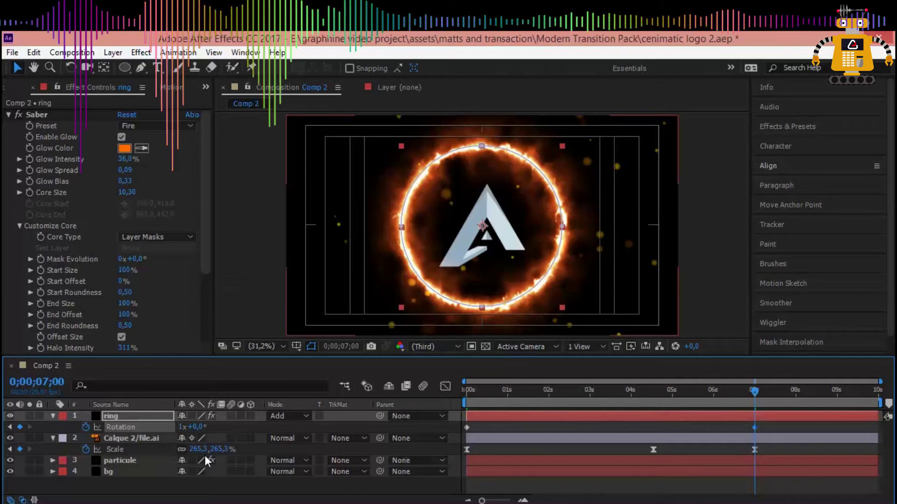
# - Preview the ring's full rotation
pyautogui.press('space')
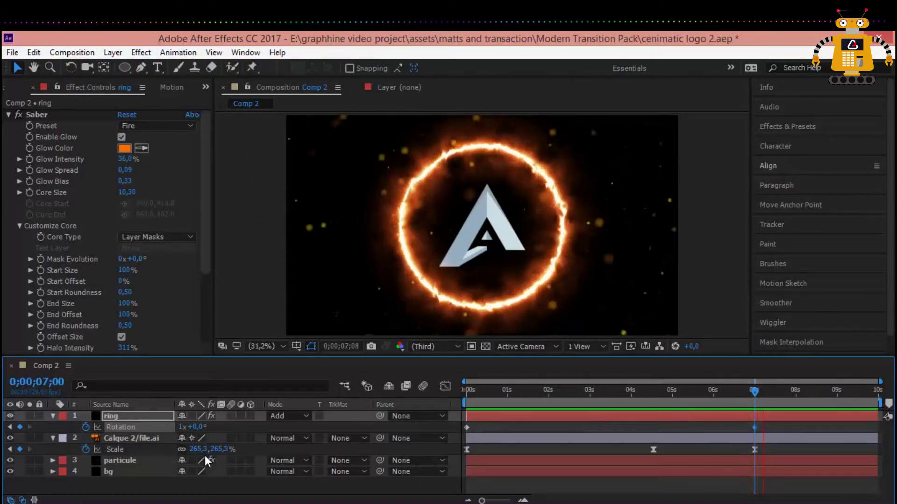
pyautogui.press('space')
pyautogui.press('space')
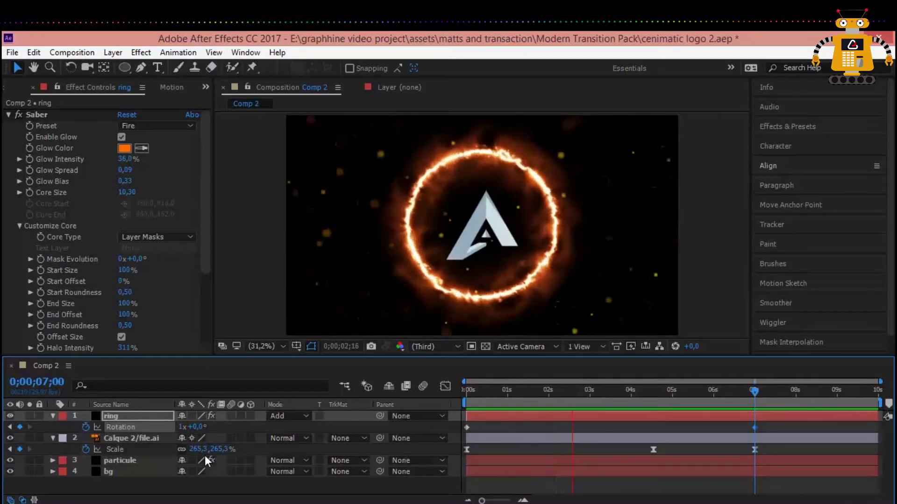
pyautogui.press('space')
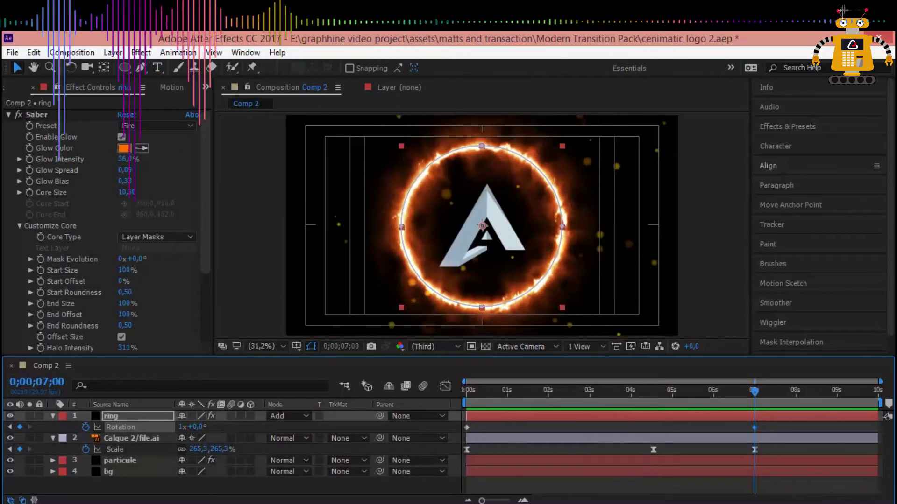
# - Set a 0% Opacity keyframe on Calque 2/file.ai at the start
pyautogui.moveTo(480, 390); pyautogui.dragTo(462, 394)
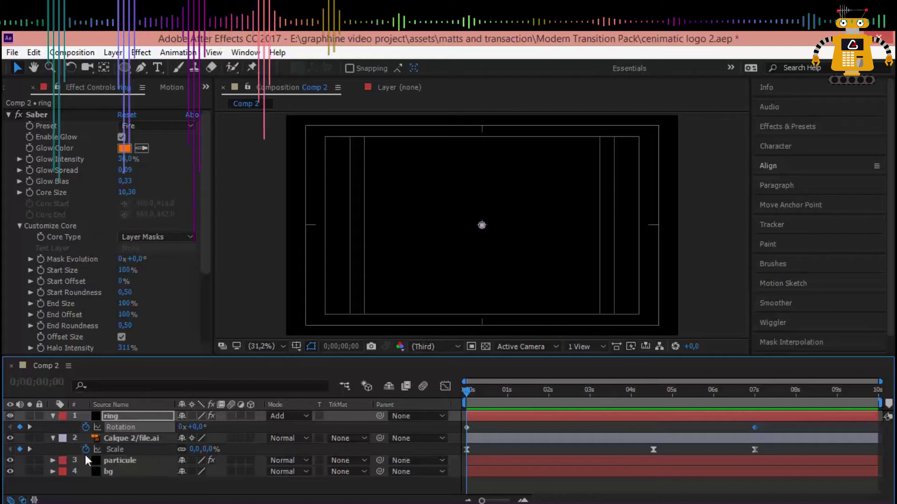
pyautogui.click(117, 440)
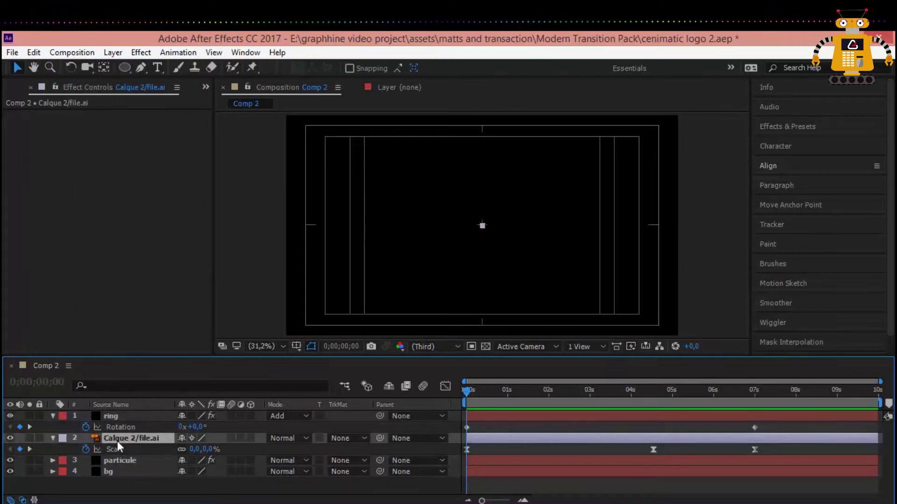
pyautogui.press('t')
pyautogui.moveTo(189, 450); pyautogui.dragTo(165, 454)
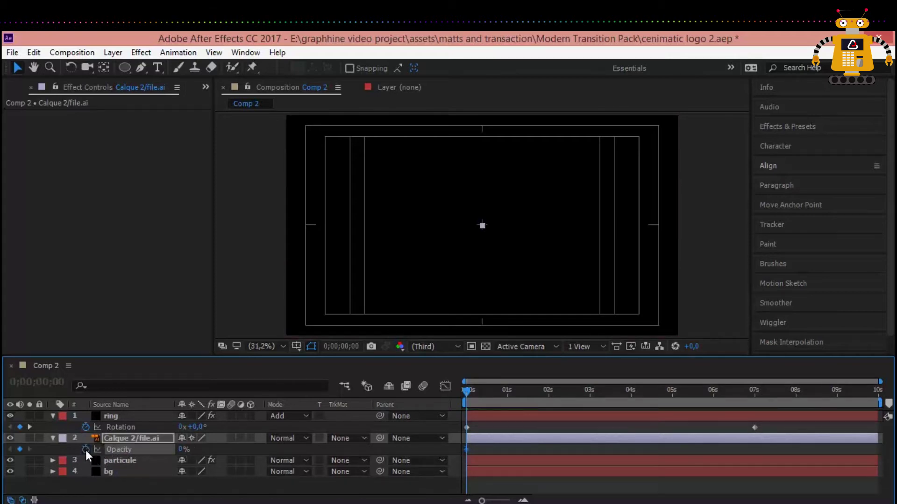
pyautogui.click(86, 450)
# - Add logo Opacity keyframes of 100% at 0;00;04;13 and 90% at 7 seconds
pyautogui.moveTo(466, 391); pyautogui.dragTo(534, 392)
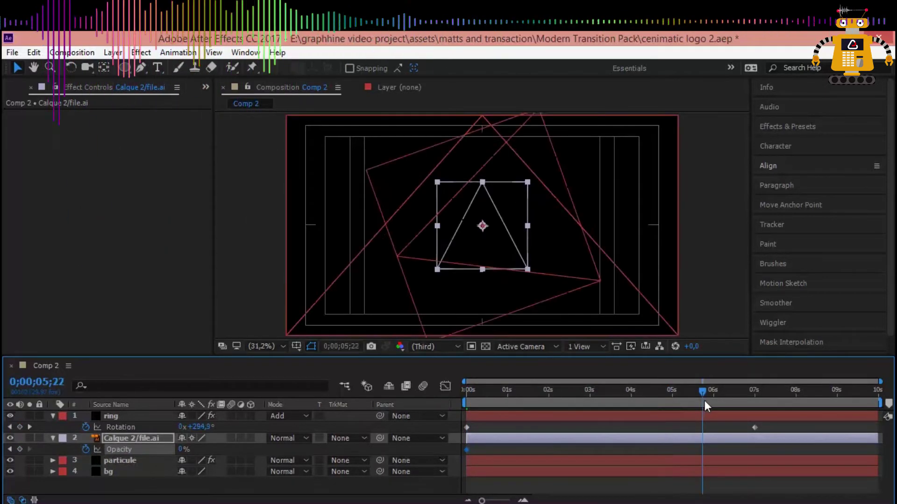
pyautogui.moveTo(705, 405); pyautogui.dragTo(650, 405)
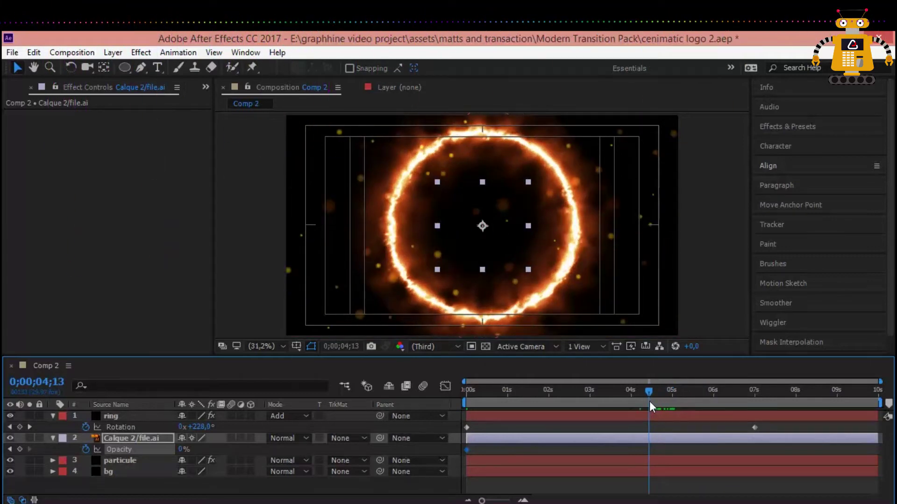
pyautogui.click(183, 447)
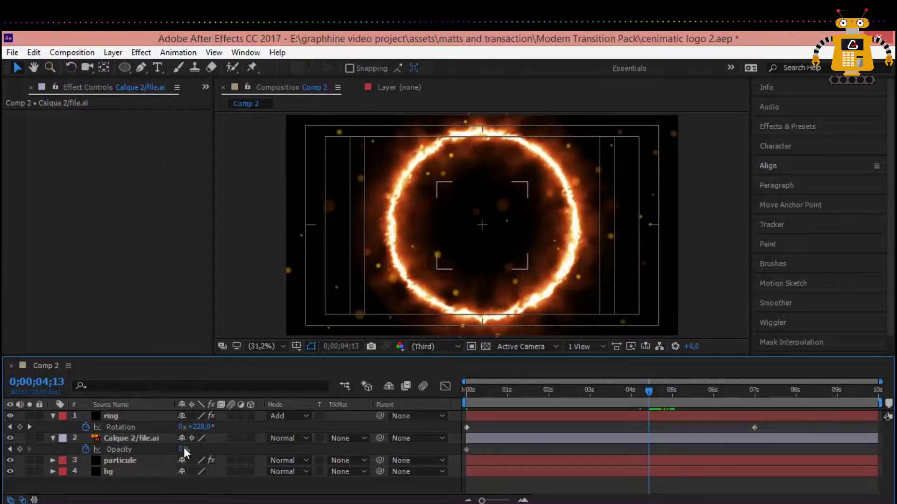
pyautogui.click(184, 447)
pyautogui.write('100')
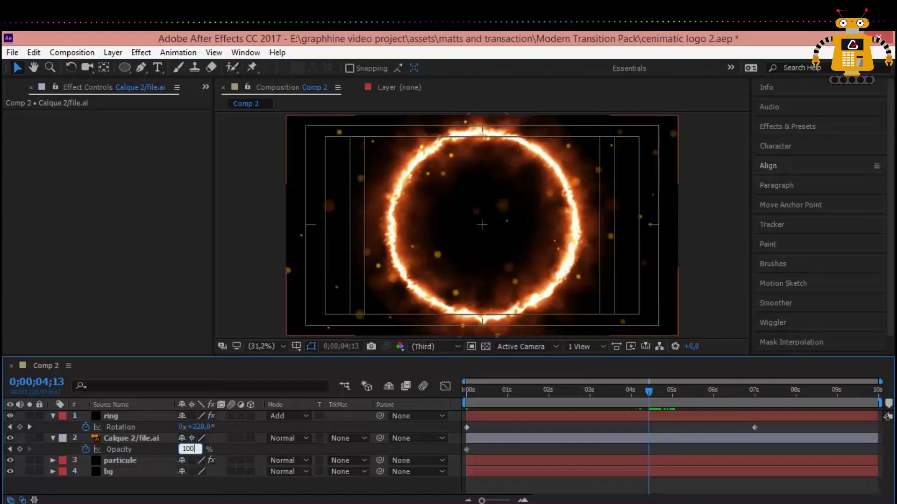
pyautogui.press('Return')
pyautogui.moveTo(648, 395); pyautogui.dragTo(753, 402)
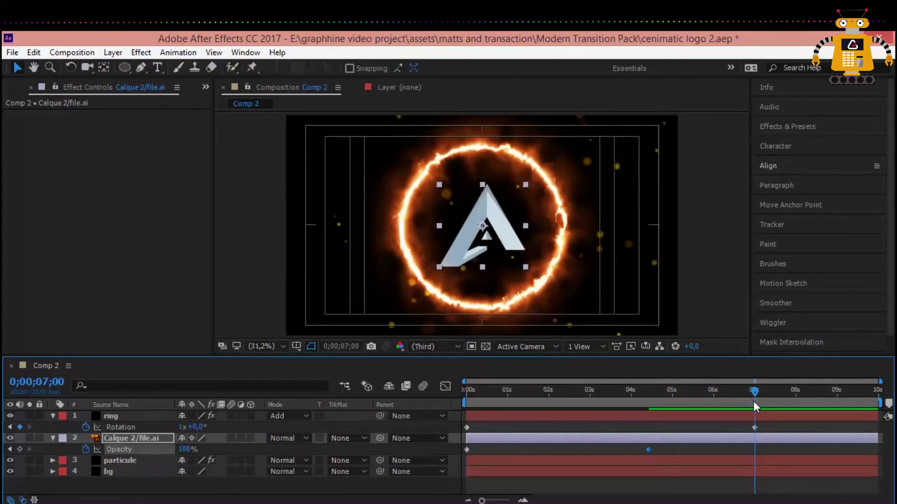
pyautogui.click(186, 449)
pyautogui.press('Return')
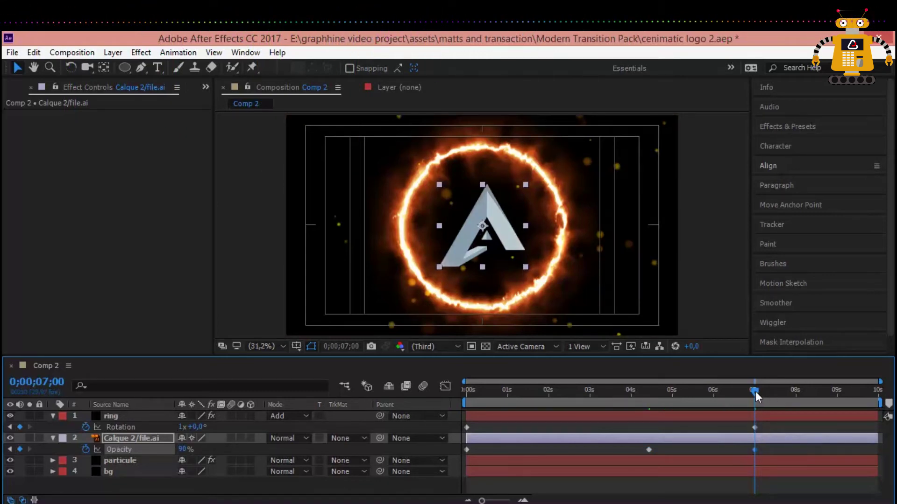
# - Preview the logo fade-in from near the start
pyautogui.moveTo(755, 391); pyautogui.dragTo(702, 452)
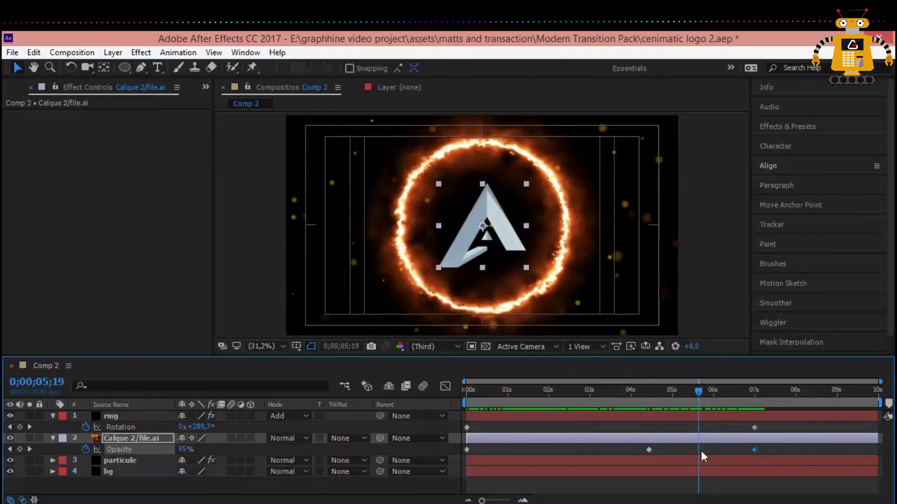
pyautogui.press('space')
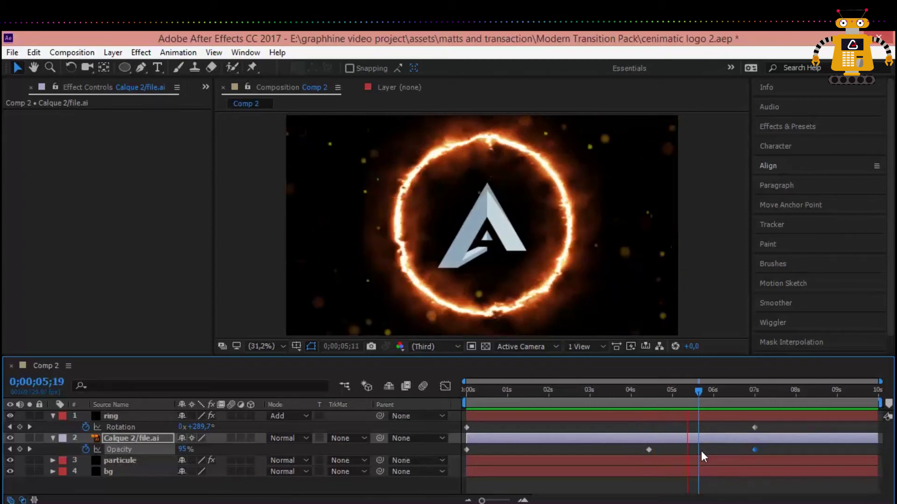
pyautogui.press('space')
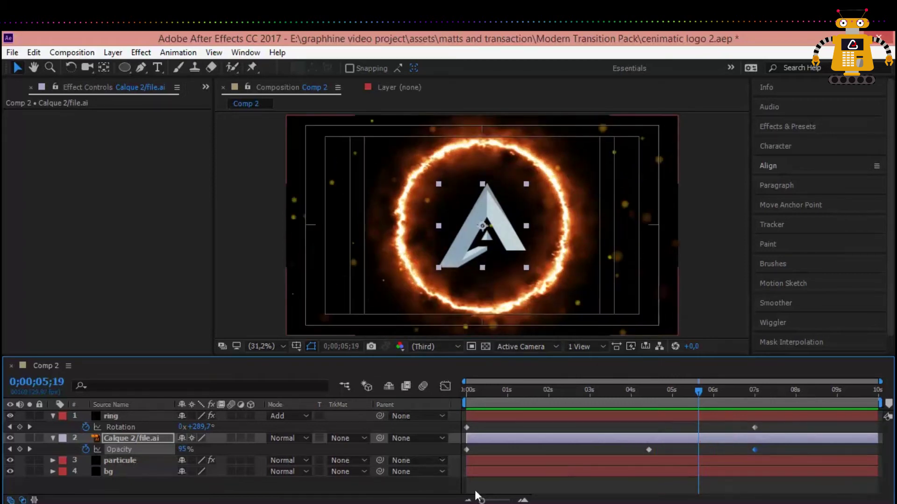
# - Create a new black solid layer named 'cinematic'
pyautogui.click(205, 483)
pyautogui.rightClick(201, 484)
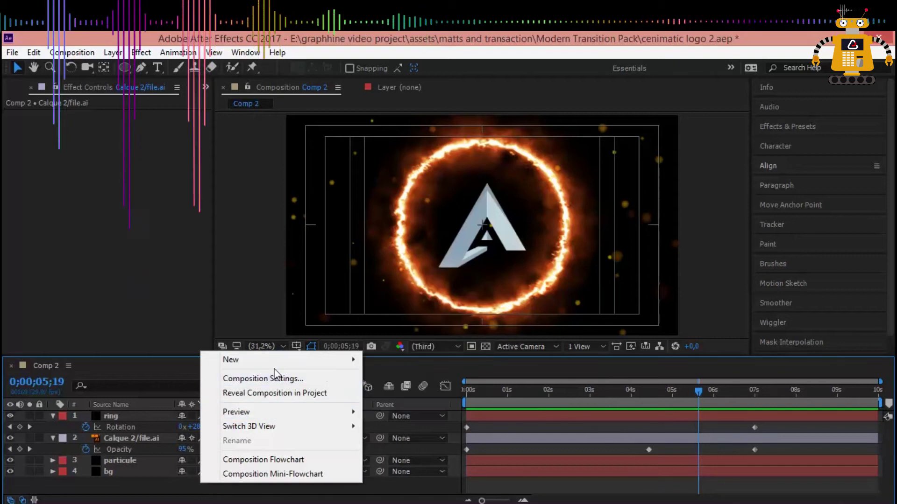
pyautogui.moveTo(280, 360)
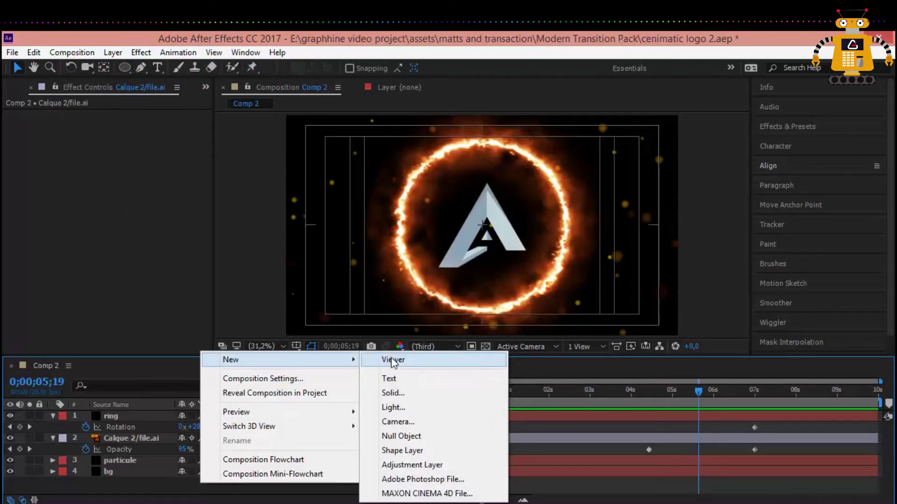
pyautogui.click(397, 394)
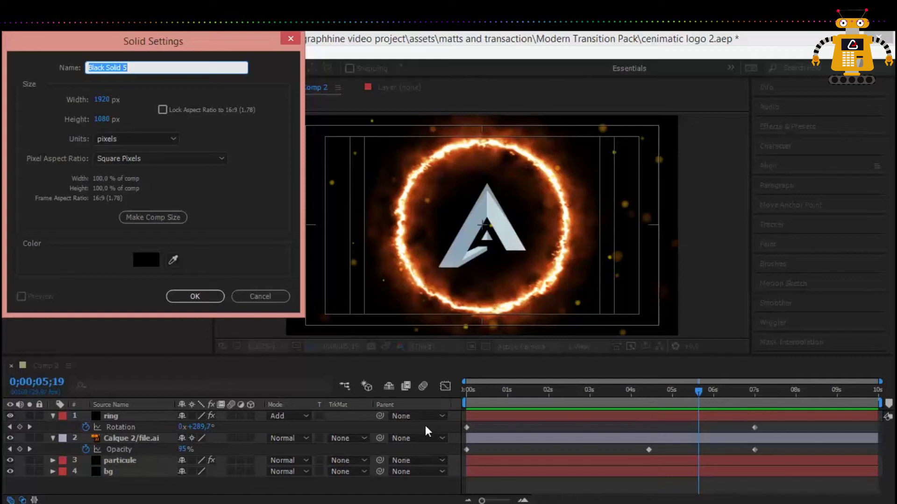
pyautogui.write('cinematic')
pyautogui.press('Return')
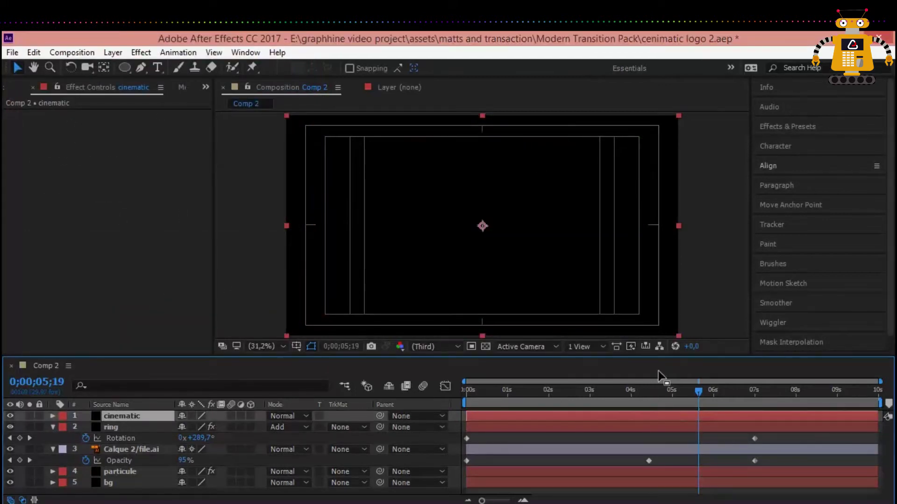
# - Give the solid an inverted ellipse mask with 272 px feather and 126 px expansion
pyautogui.doubleClick(123, 68)
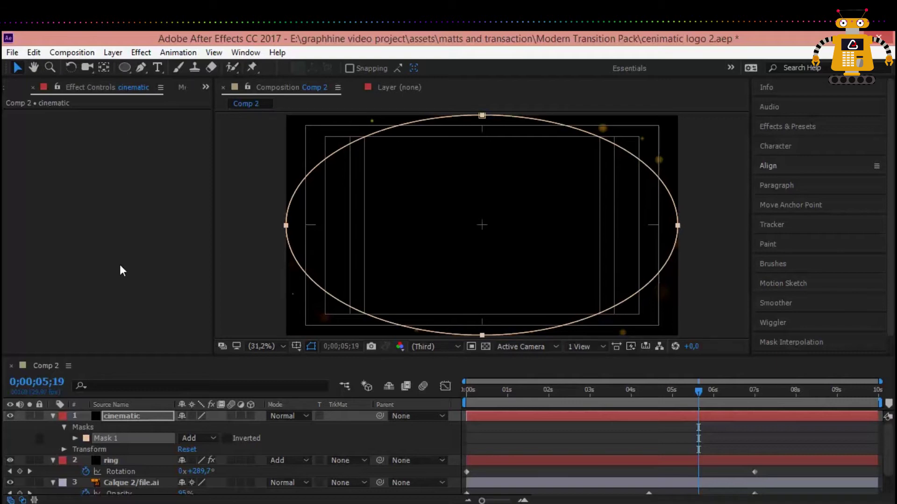
pyautogui.click(224, 439)
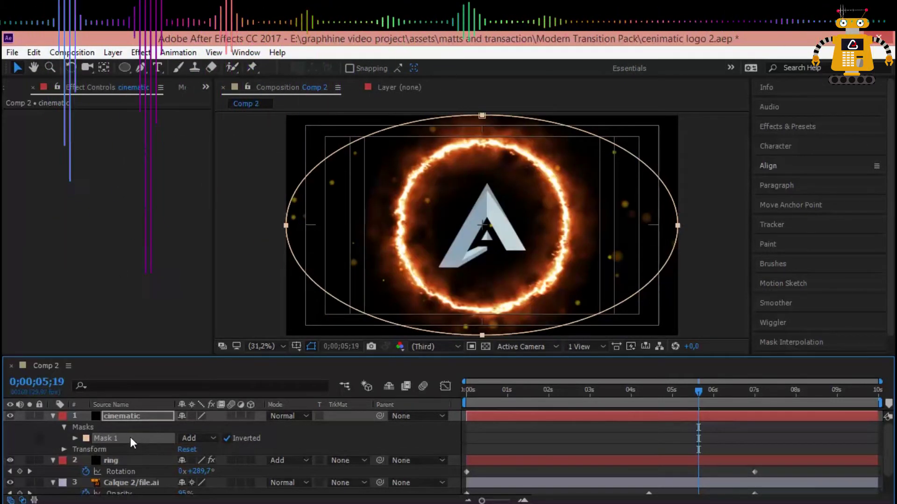
pyautogui.press('f')
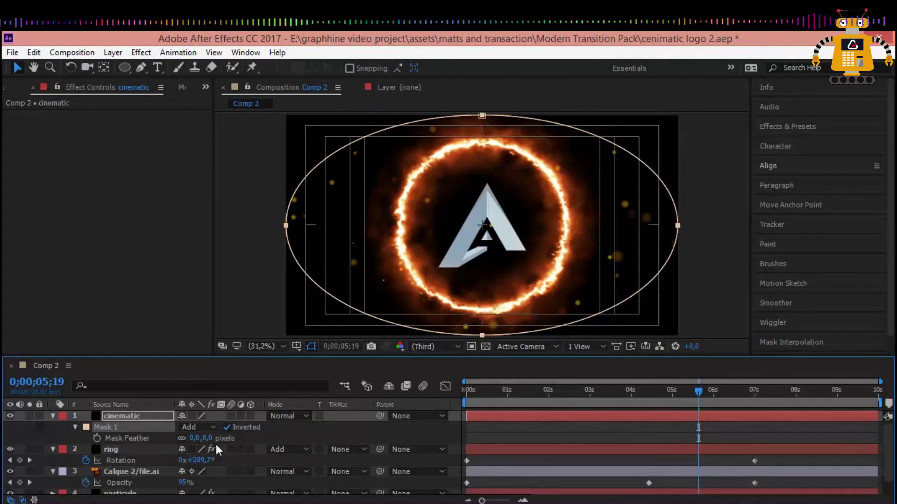
pyautogui.click(75, 426)
pyautogui.click(76, 427)
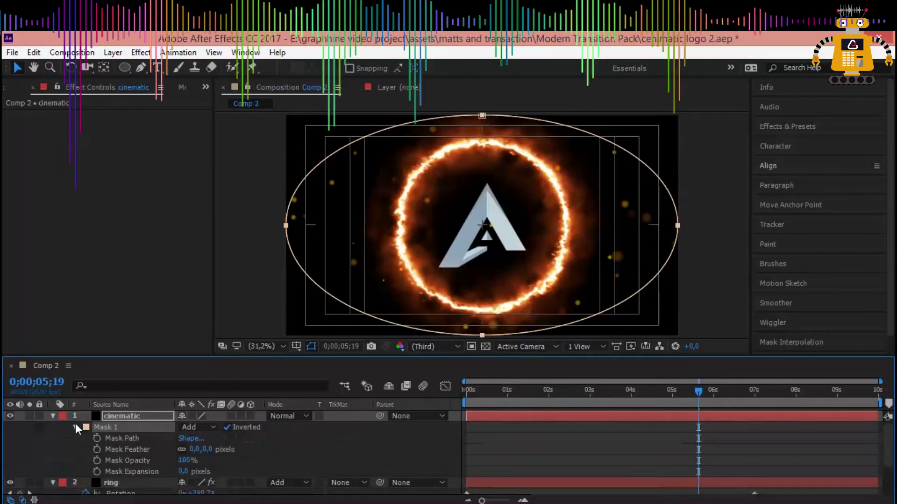
pyautogui.moveTo(205, 453); pyautogui.dragTo(362, 446)
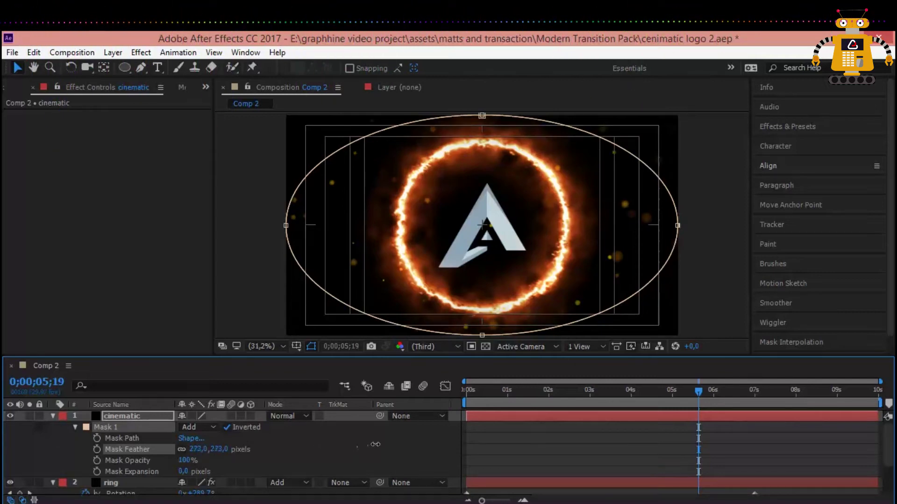
pyautogui.moveTo(183, 473); pyautogui.dragTo(257, 471)
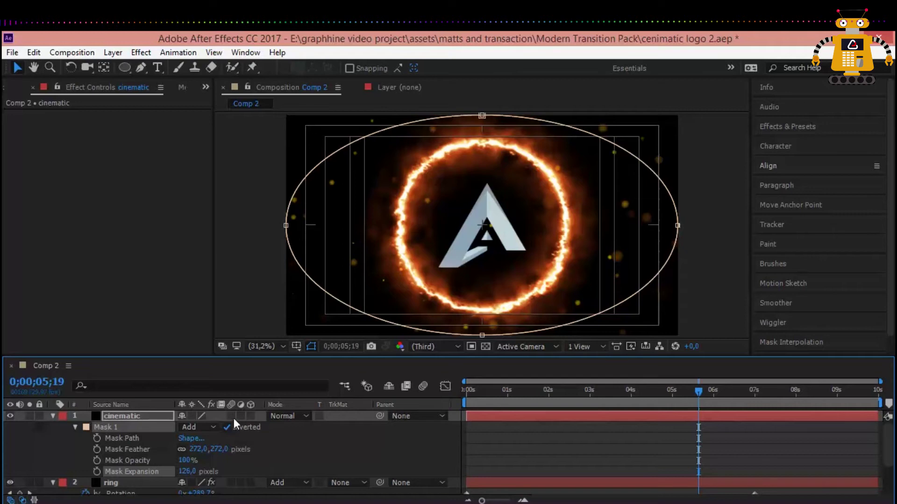
# - Add an inverted rectangular Mask 2 with top and bottom edges pulled in as letterbox bars
pyautogui.click(139, 416)
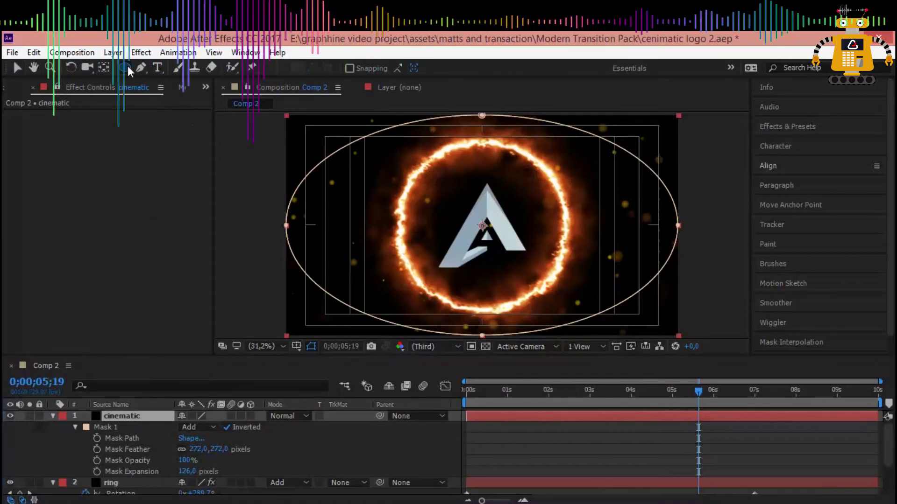
pyautogui.moveTo(128, 66); pyautogui.dragTo(153, 69)
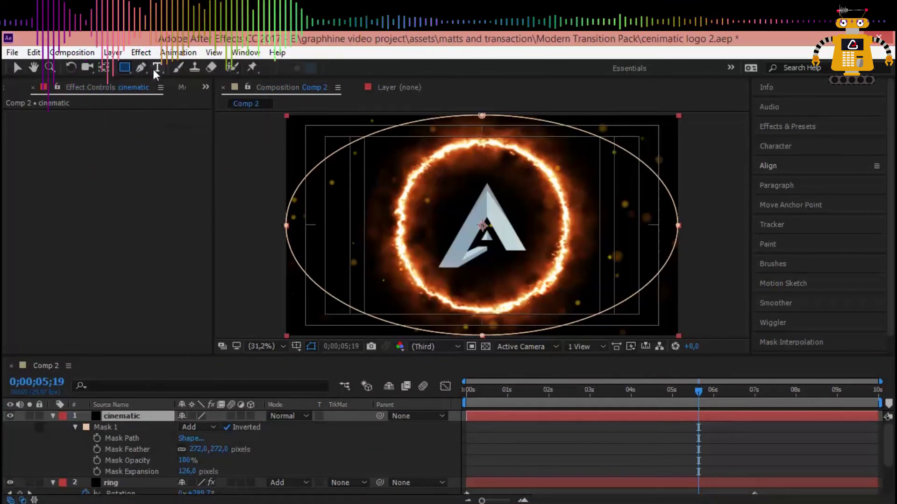
pyautogui.doubleClick(124, 68)
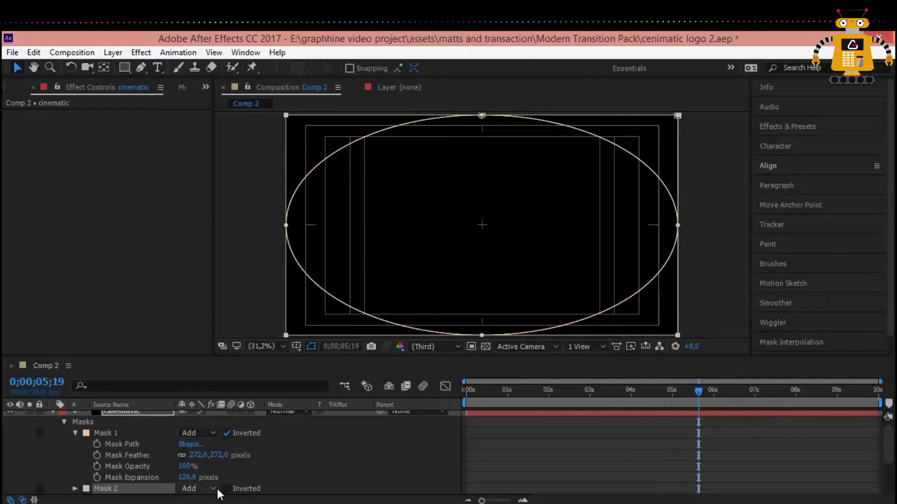
pyautogui.scroll(-3, 890, 444)
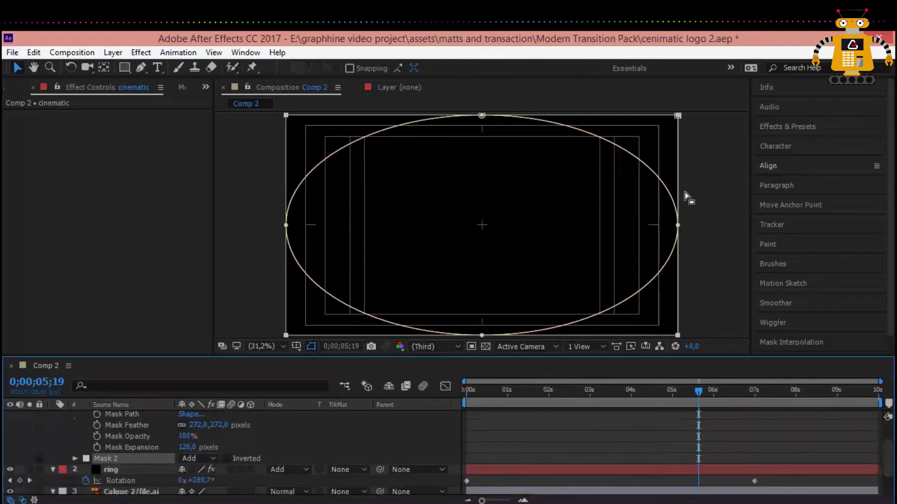
pyautogui.click(481, 116)
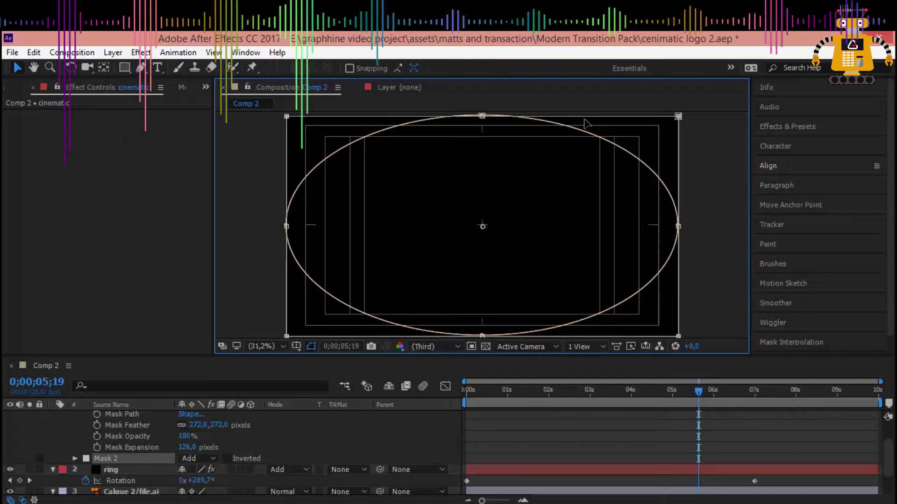
pyautogui.moveTo(482, 117); pyautogui.dragTo(482, 136)
pyautogui.moveTo(482, 335); pyautogui.dragTo(483, 316)
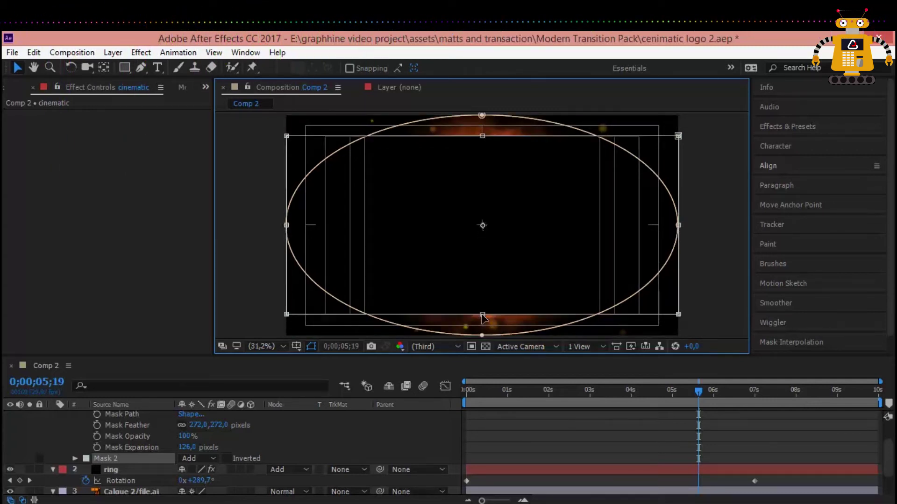
pyautogui.click(227, 458)
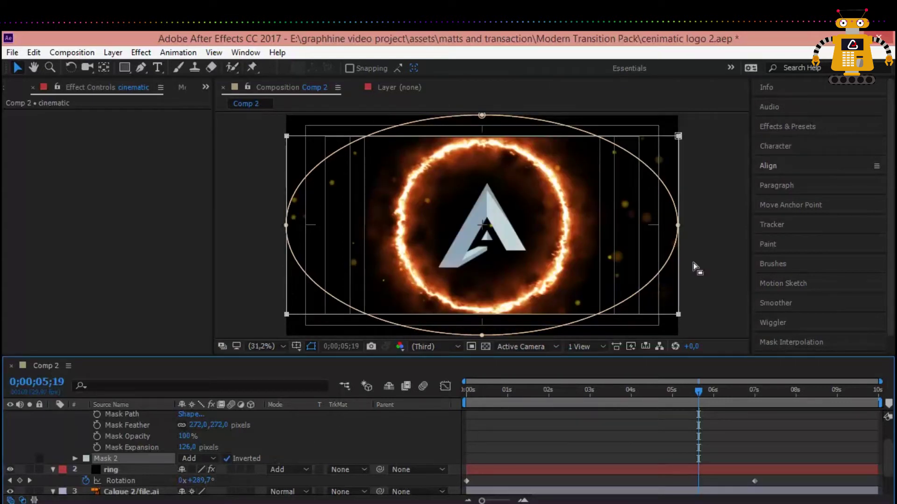
pyautogui.click(741, 242)
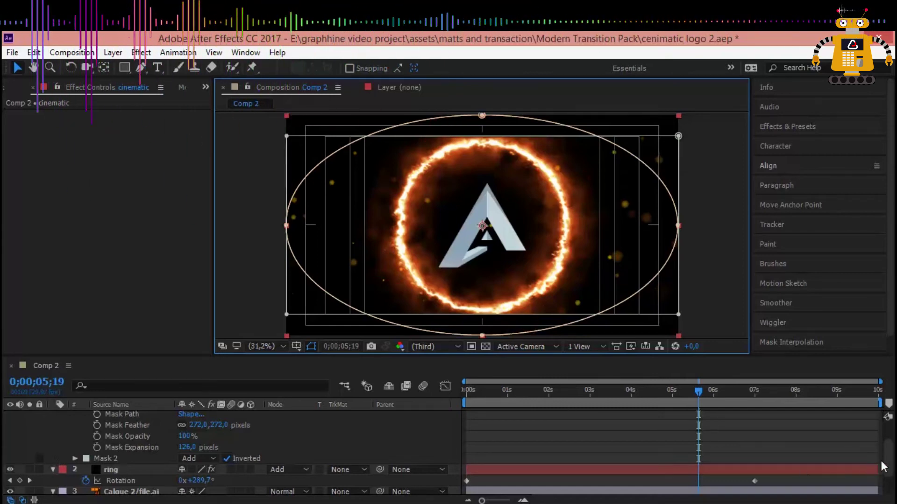
# - Collapse the layer properties, select the ring layer and scrub to about six seconds
pyautogui.moveTo(883, 465); pyautogui.dragTo(883, 448)
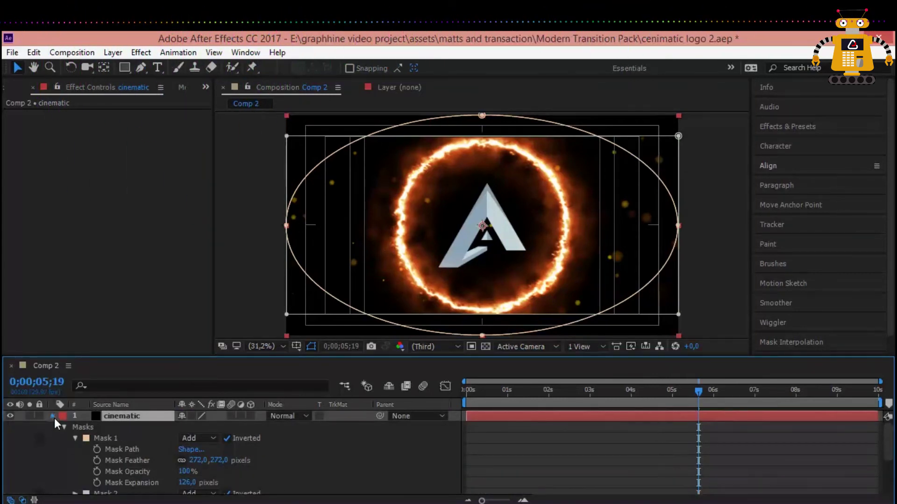
pyautogui.click(54, 416)
pyautogui.click(55, 450)
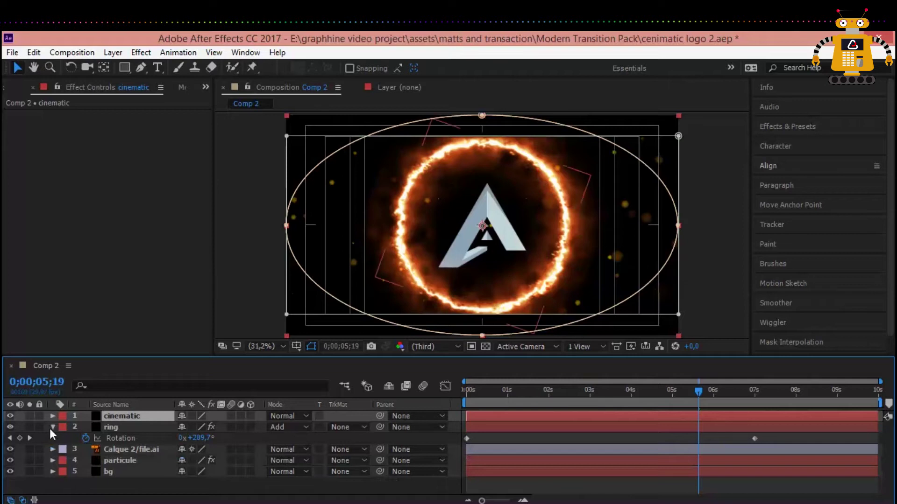
pyautogui.click(52, 428)
pyautogui.click(128, 427)
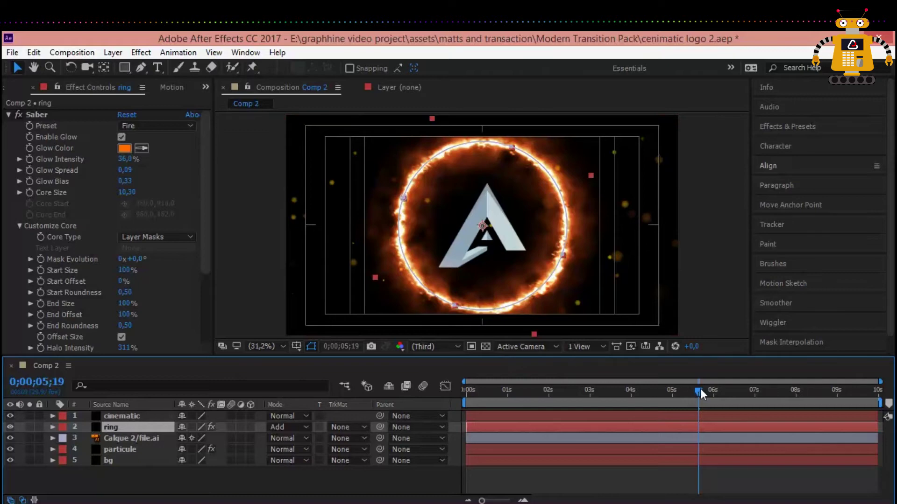
pyautogui.moveTo(701, 391); pyautogui.dragTo(458, 414)
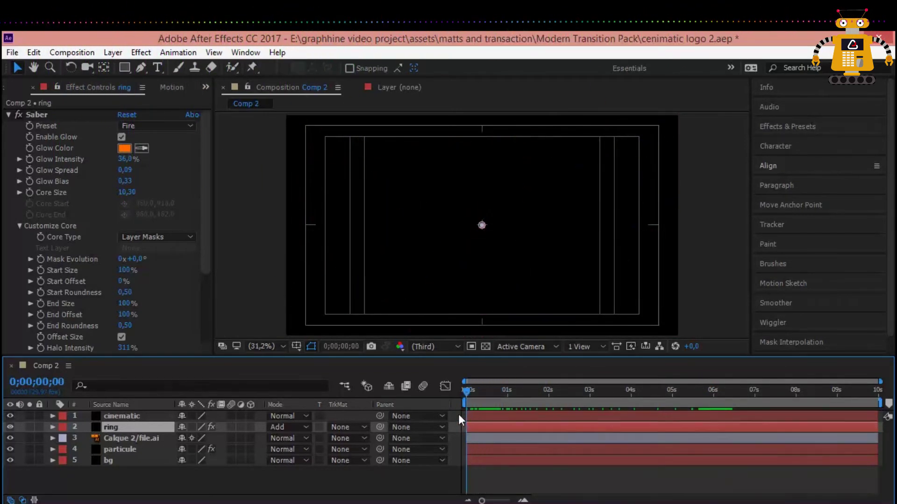
# - Keyframe the ring's Saber glow intensity from 0% at the start to 35% near 0;00;02;21
pyautogui.click(29, 159)
pyautogui.moveTo(131, 160); pyautogui.dragTo(93, 160)
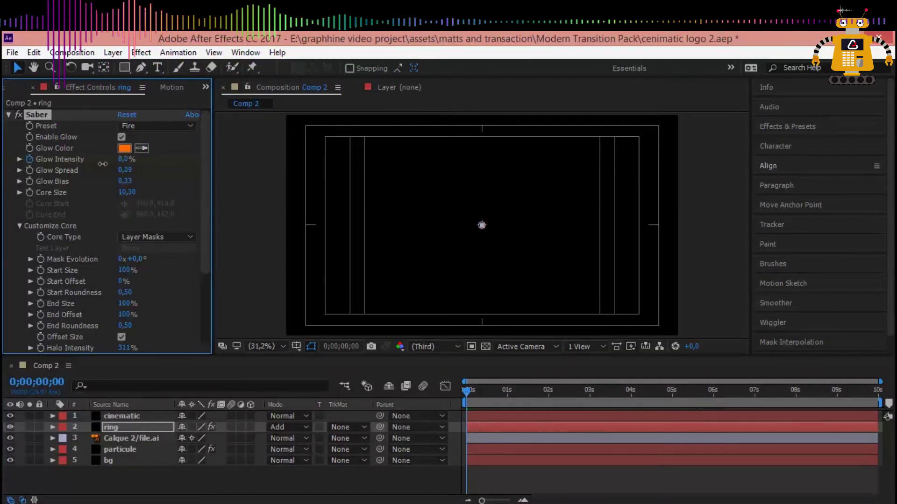
pyautogui.moveTo(474, 389); pyautogui.dragTo(576, 409)
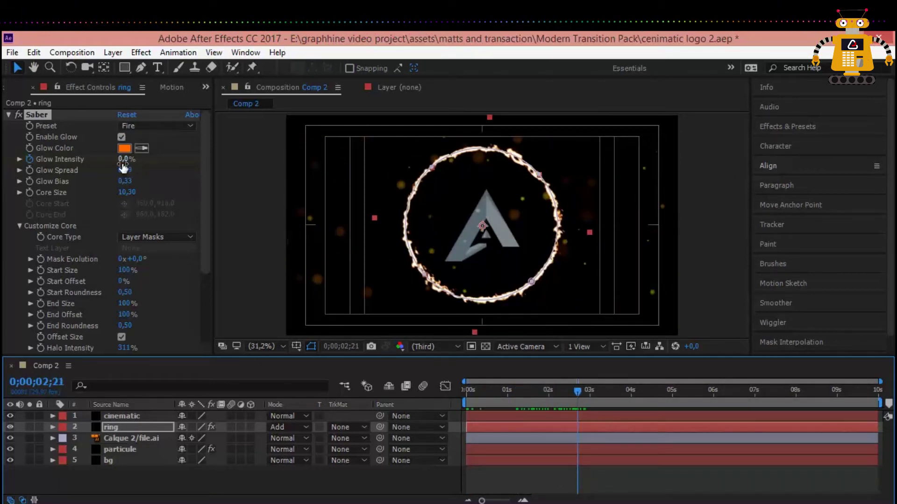
pyautogui.moveTo(123, 160); pyautogui.dragTo(146, 163)
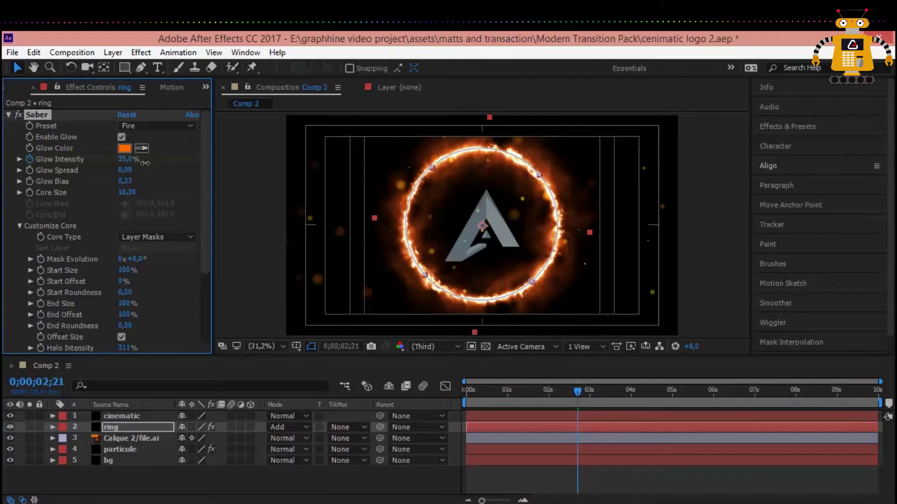
# - Preview the glowing ring animation, then return to an earlier moment
pyautogui.moveTo(578, 391); pyautogui.dragTo(721, 396)
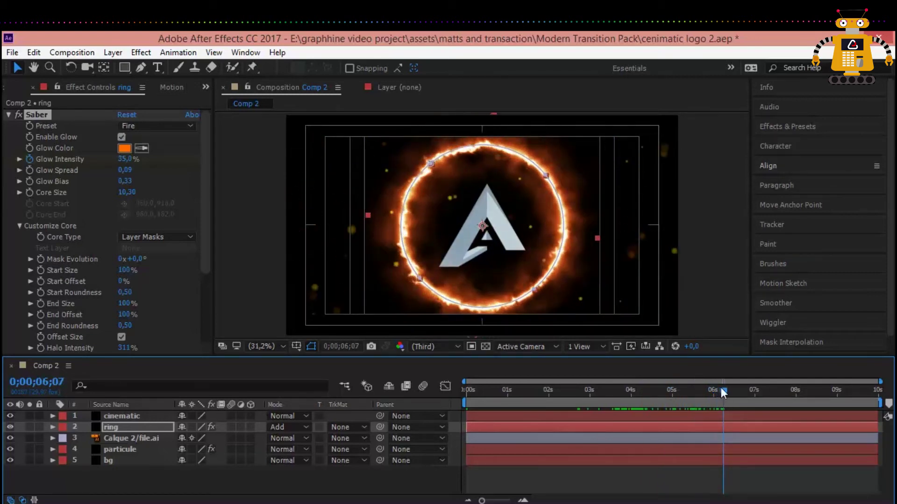
pyautogui.press('space')
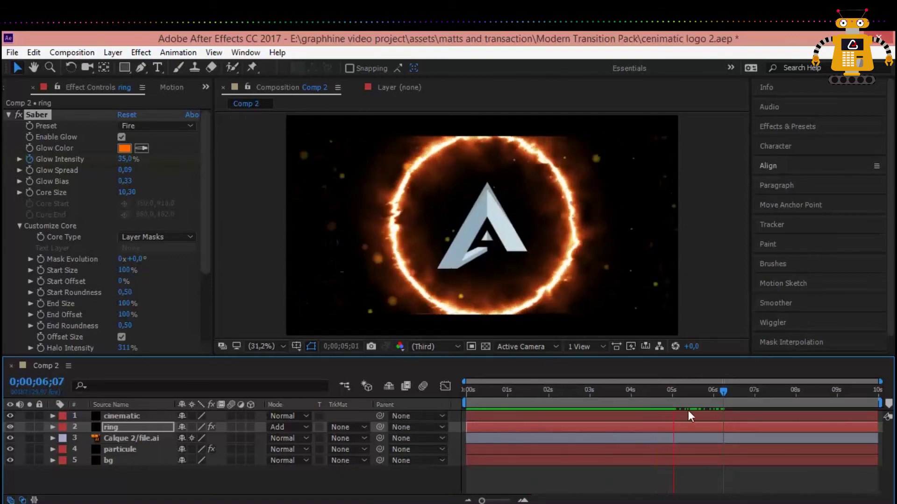
pyautogui.click(628, 390)
pyautogui.moveTo(621, 391); pyautogui.dragTo(530, 394)
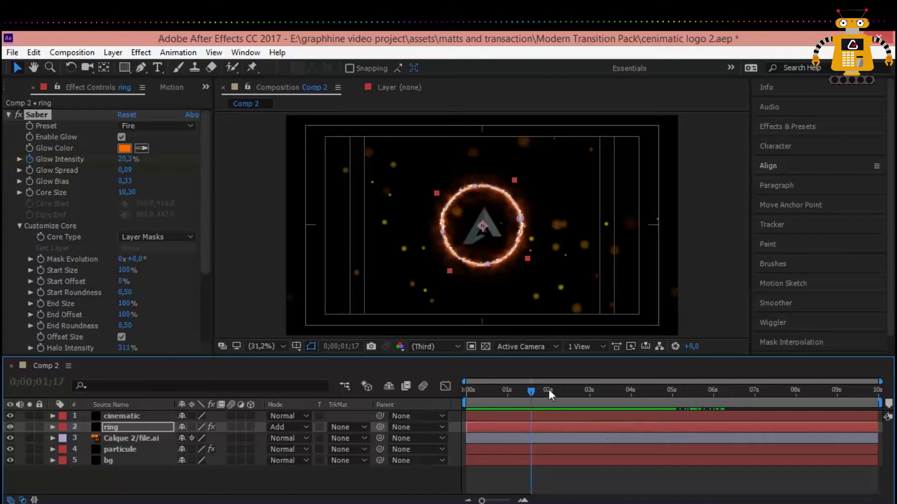
# - Keyframe the ring's Core Size at 10.3 at 0;00;03;02 and 5 at the start, then preview
pyautogui.moveTo(549, 393); pyautogui.dragTo(592, 397)
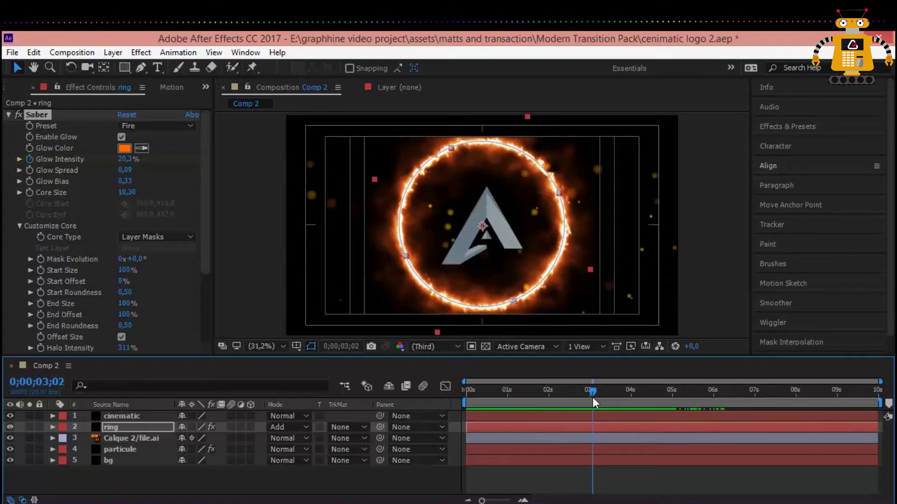
pyautogui.click(29, 194)
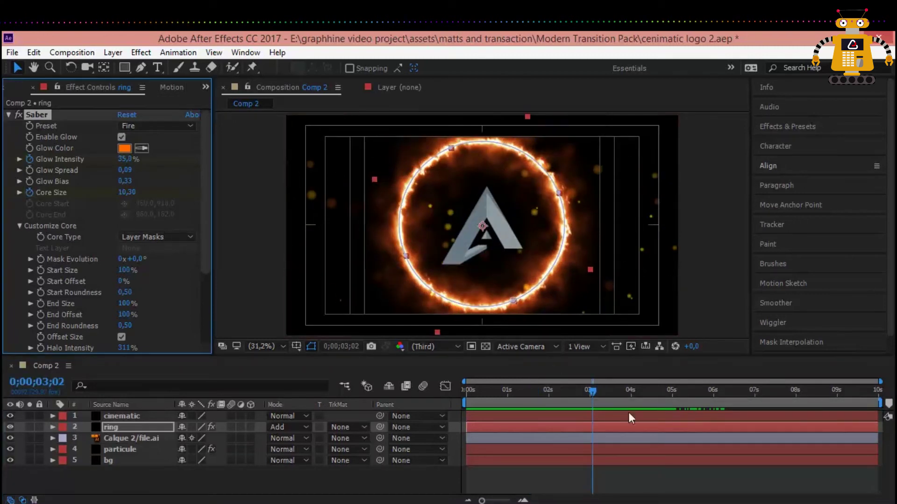
pyautogui.moveTo(594, 389); pyautogui.dragTo(469, 392)
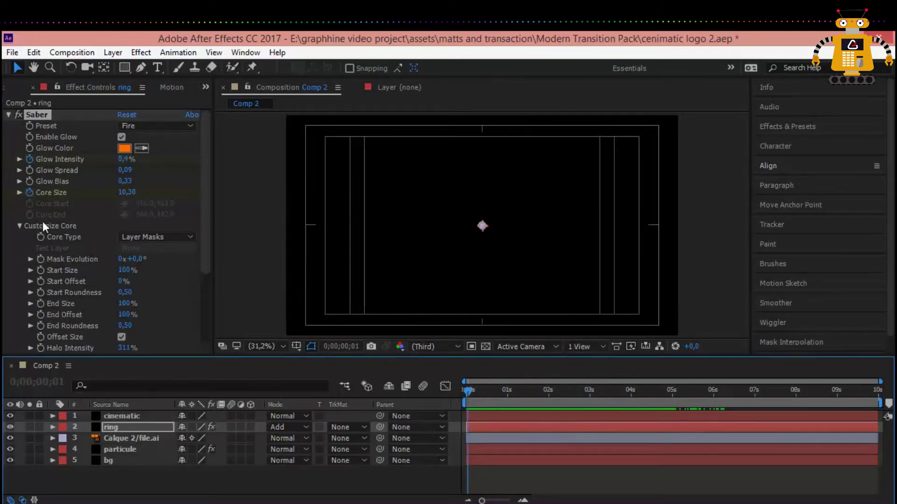
pyautogui.click(122, 191)
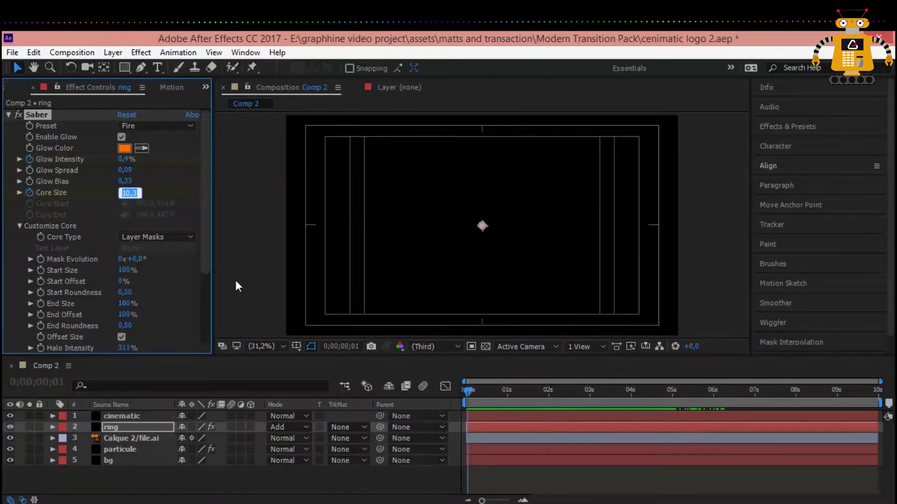
pyautogui.write('5')
pyautogui.press('Return')
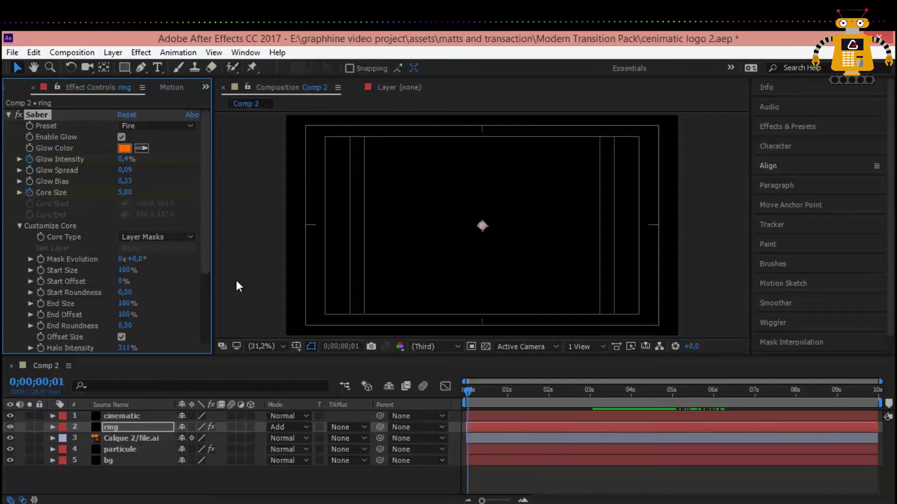
pyautogui.press('space')
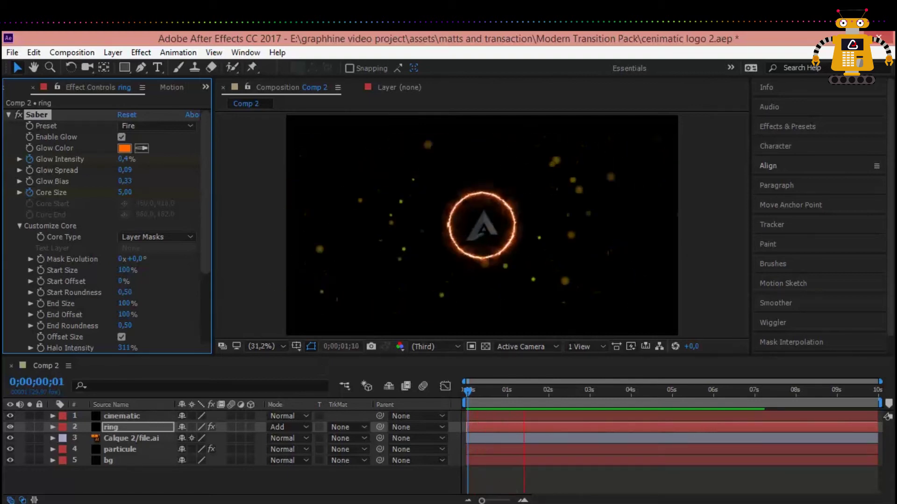
pyautogui.click(142, 486)
# - Stop the preview and search Effects & Presets for 'light'
pyautogui.click(547, 390)
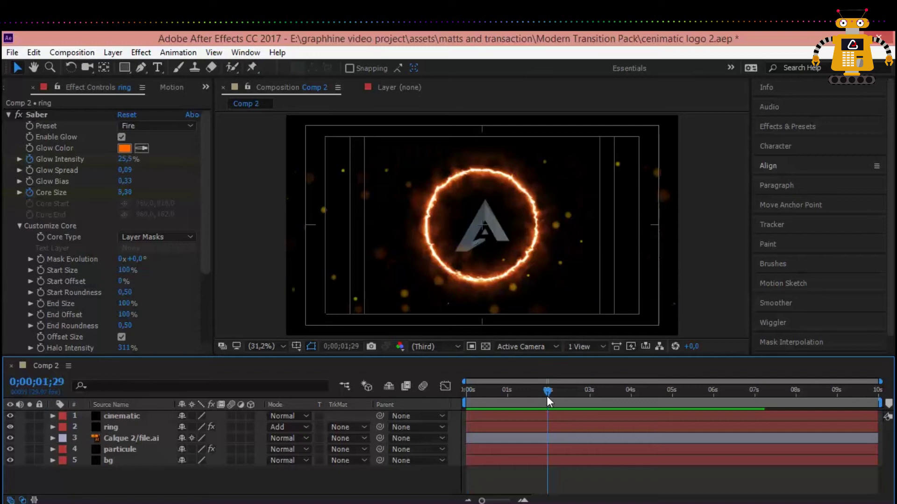
pyautogui.click(792, 126)
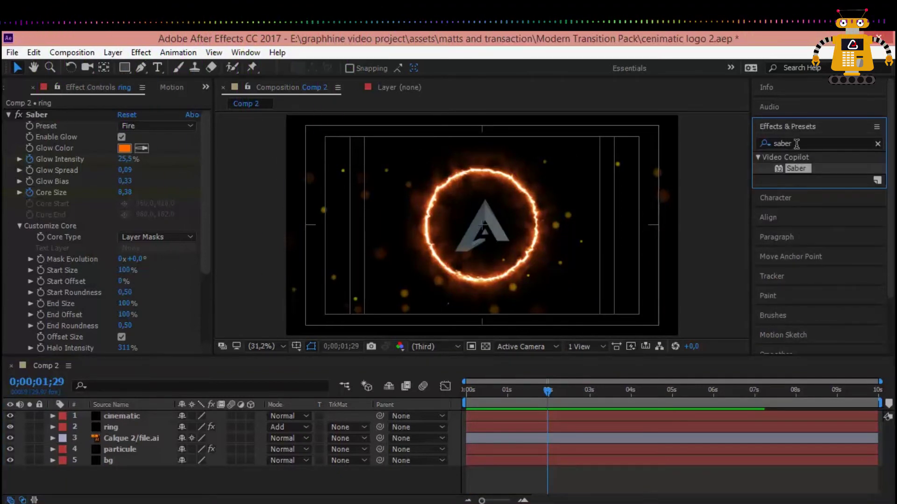
pyautogui.doubleClick(796, 144)
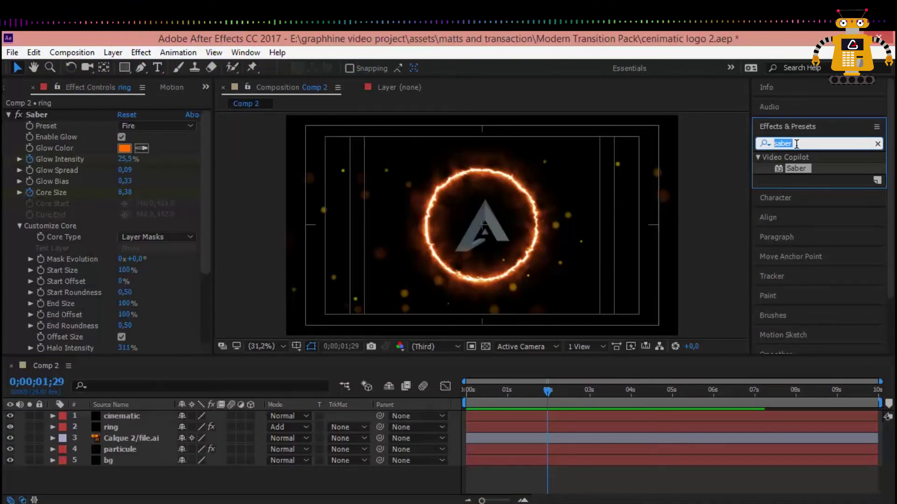
pyautogui.write('li')
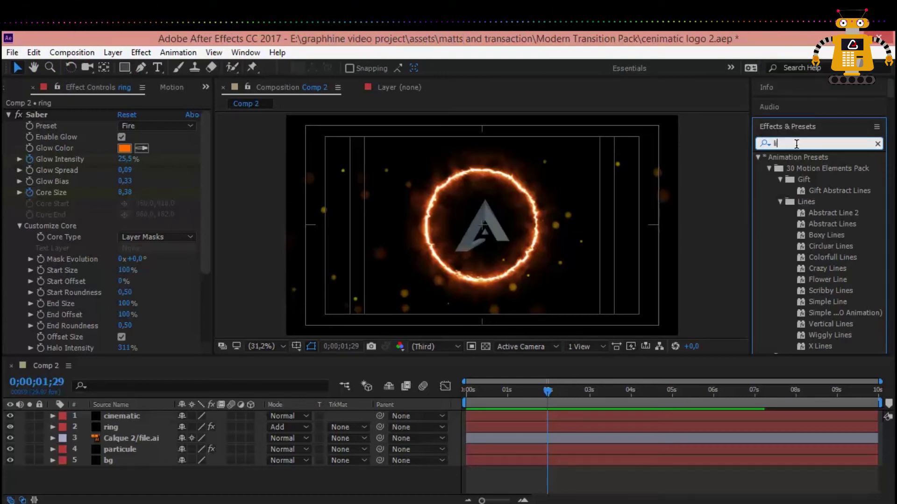
pyautogui.press('BackSpace')
pyautogui.write('ghi')
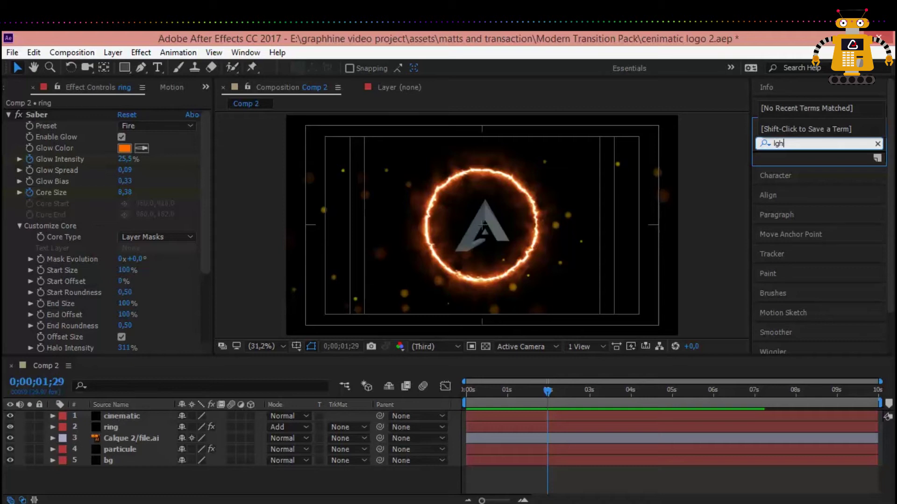
pyautogui.press('BackSpace')
pyautogui.press('BackSpace')
pyautogui.write('igh')
pyautogui.press('BackSpace')
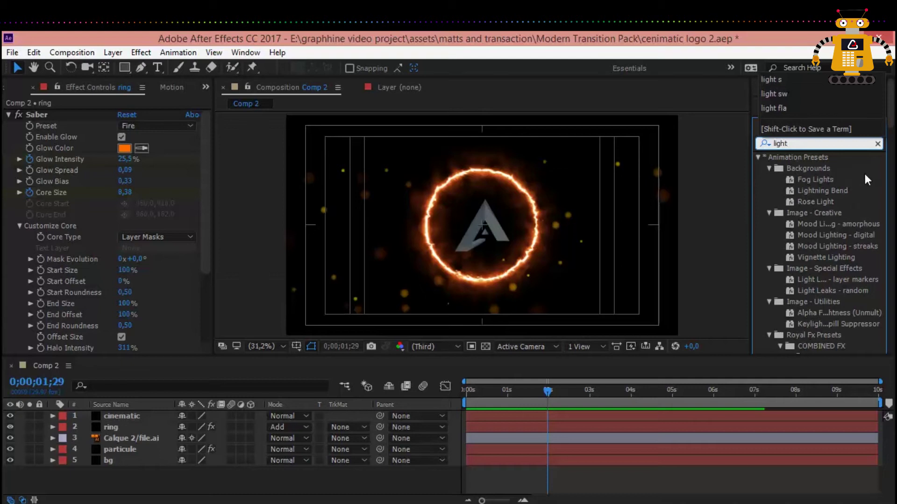
# - Scroll the light results and select CC Light Sweep under Generate
pyautogui.scroll(-6, 891, 141)
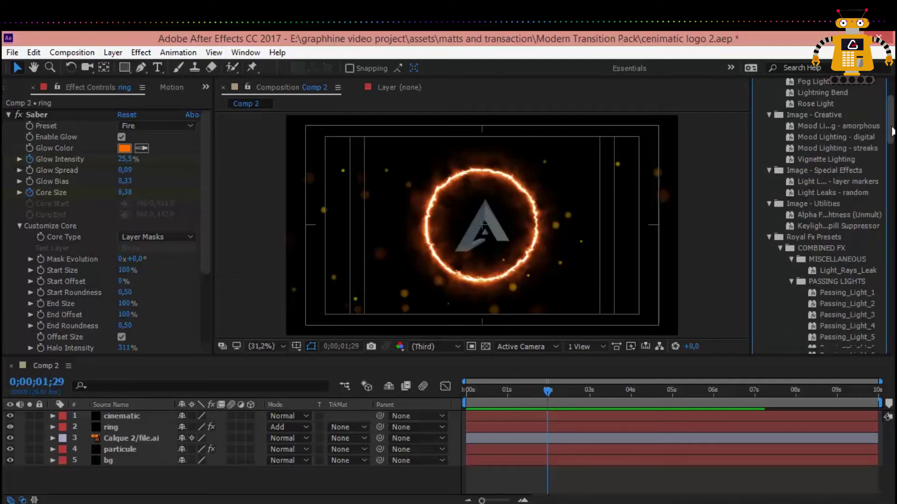
pyautogui.moveTo(890, 136); pyautogui.dragTo(870, 237)
pyautogui.click(805, 199)
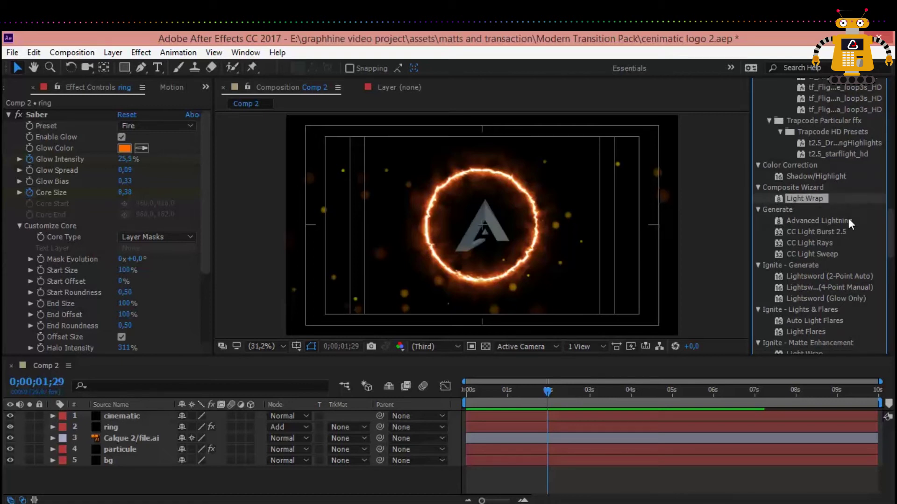
pyautogui.click(817, 257)
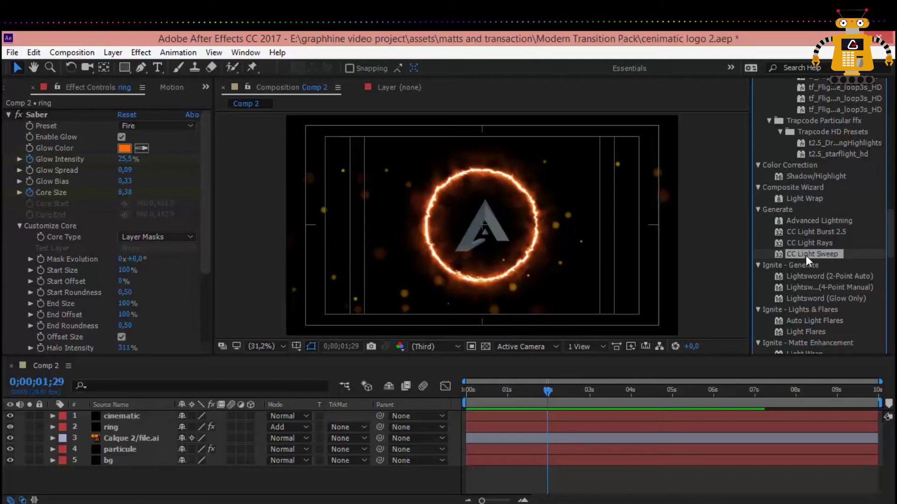
# - Apply CC Light Sweep to Calque 2/file.ai and move its centre onto the logo
pyautogui.click(122, 436)
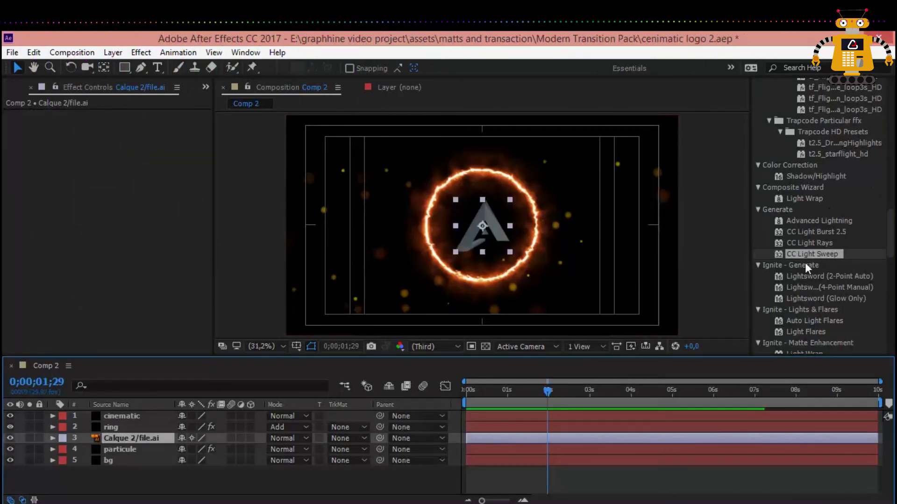
pyautogui.moveTo(813, 254); pyautogui.dragTo(303, 164)
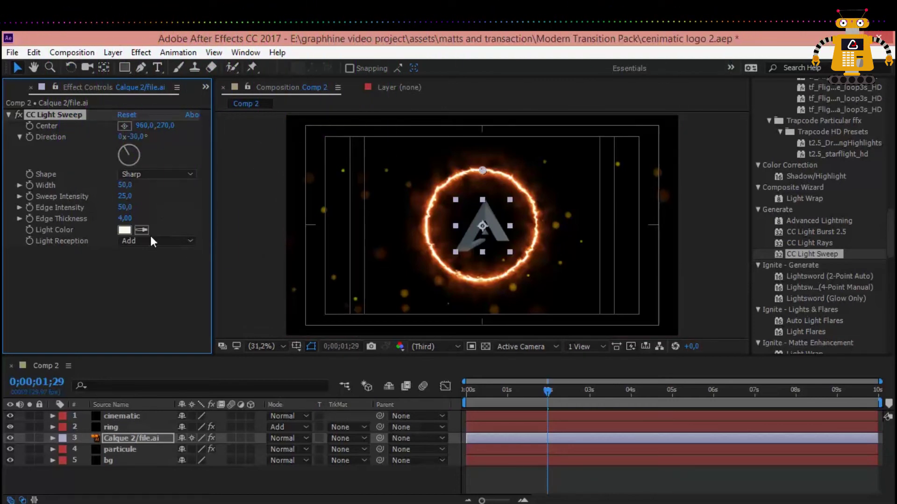
pyautogui.click(134, 242)
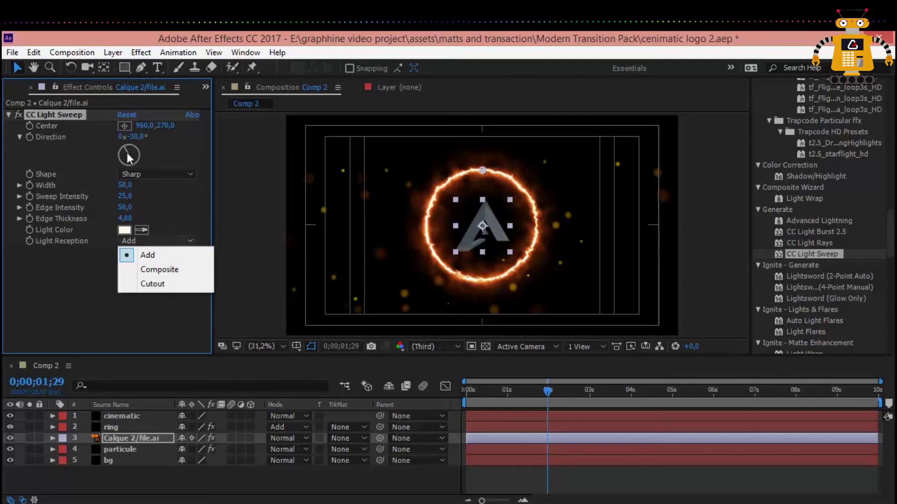
pyautogui.moveTo(127, 153)
pyautogui.mouseDown()
pyautogui.moveTo(146, 155)
pyautogui.moveTo(128, 161)
pyautogui.mouseUp()
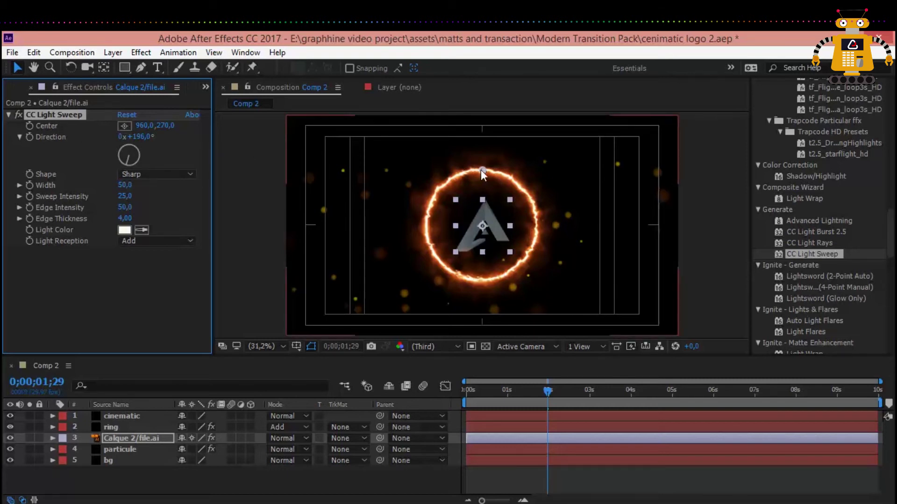
pyautogui.moveTo(482, 170); pyautogui.dragTo(481, 222)
# - At 0;00;03;25, angle the light sweep to +324° and widen it slightly to 81
pyautogui.click(261, 346)
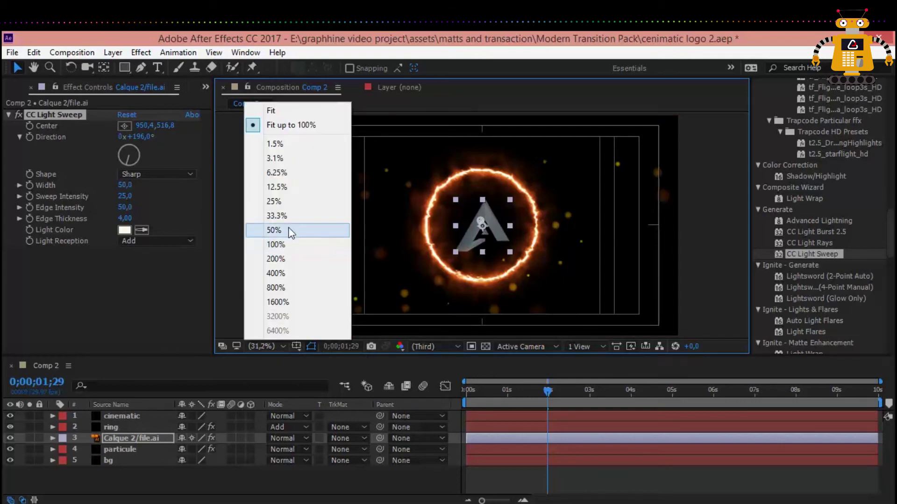
pyautogui.moveTo(534, 396); pyautogui.dragTo(623, 408)
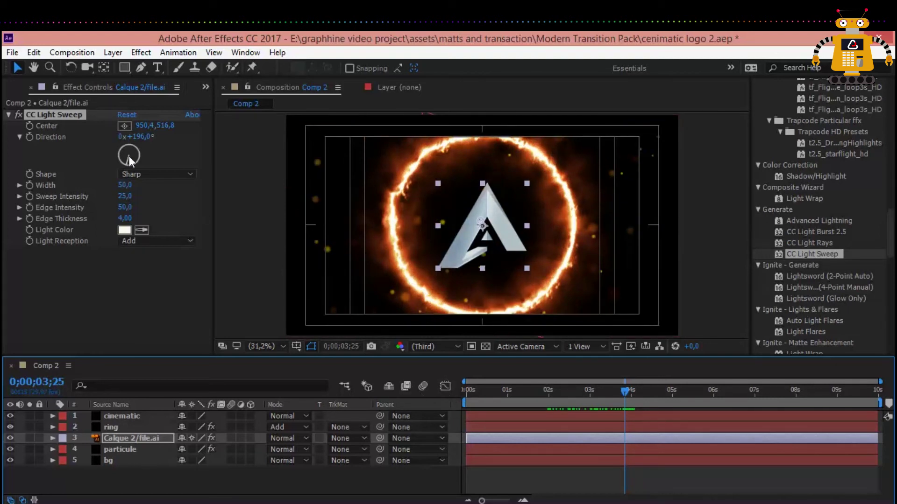
pyautogui.moveTo(129, 157); pyautogui.dragTo(122, 148)
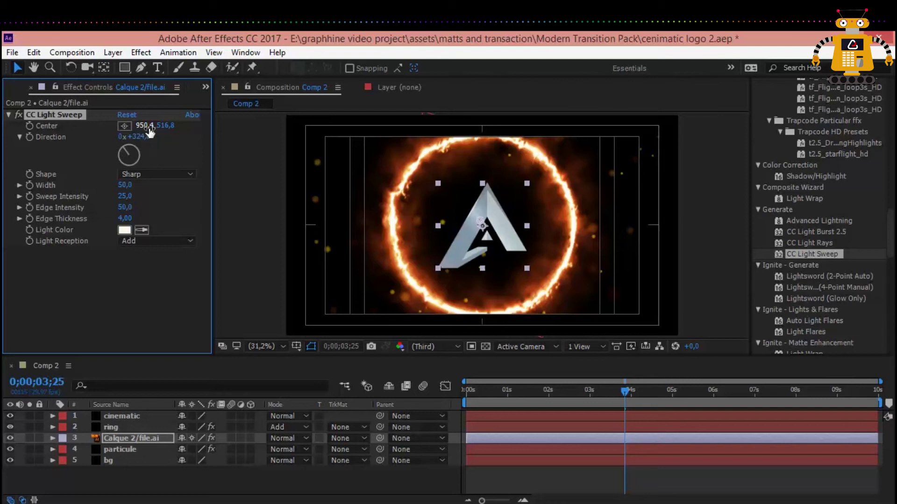
pyautogui.moveTo(128, 187); pyautogui.dragTo(147, 189)
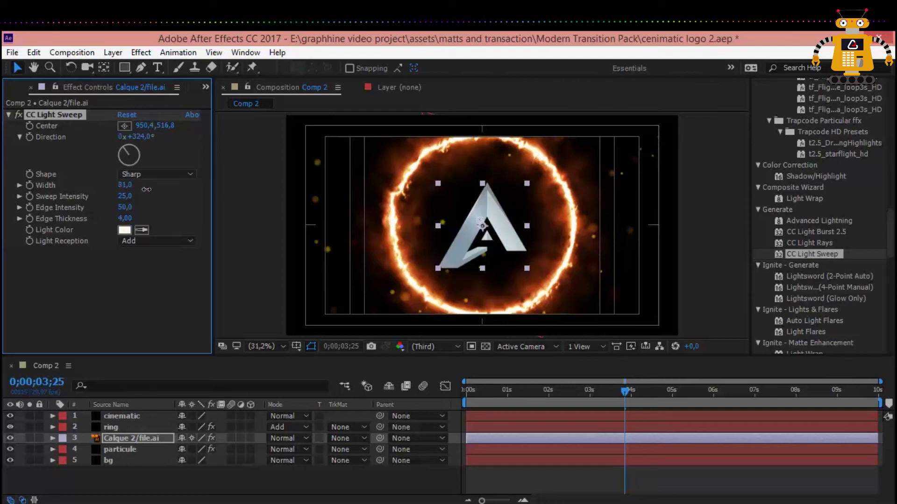
# - Set the light sweep Shape to Smooth and Light Reception to Cutout
pyautogui.click(147, 176)
pyautogui.click(171, 202)
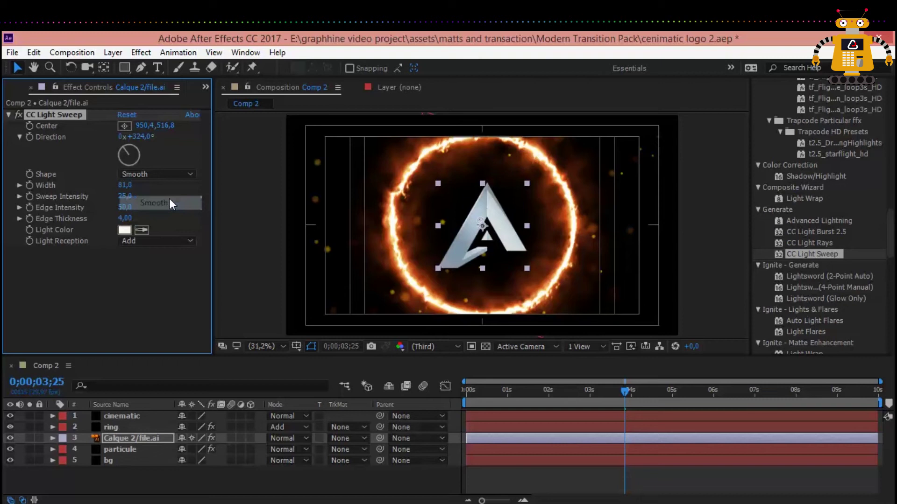
pyautogui.click(172, 177)
pyautogui.click(173, 189)
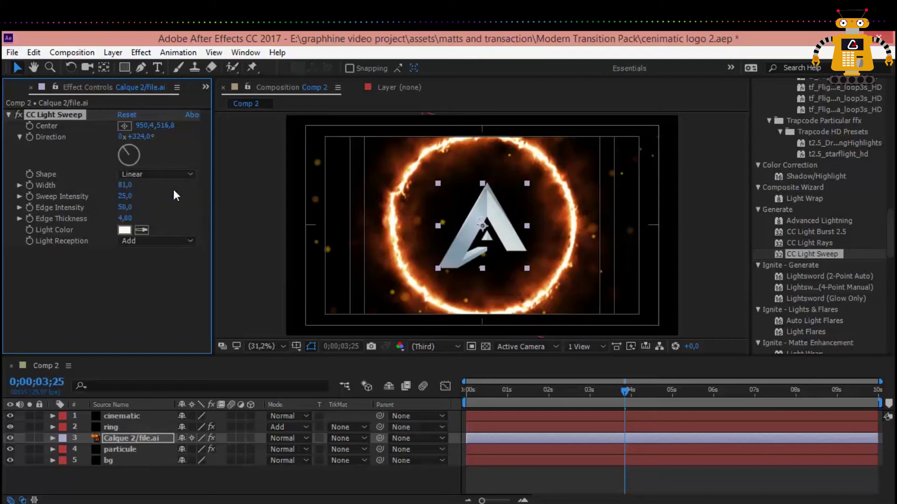
pyautogui.click(157, 176)
pyautogui.click(159, 203)
pyautogui.click(136, 242)
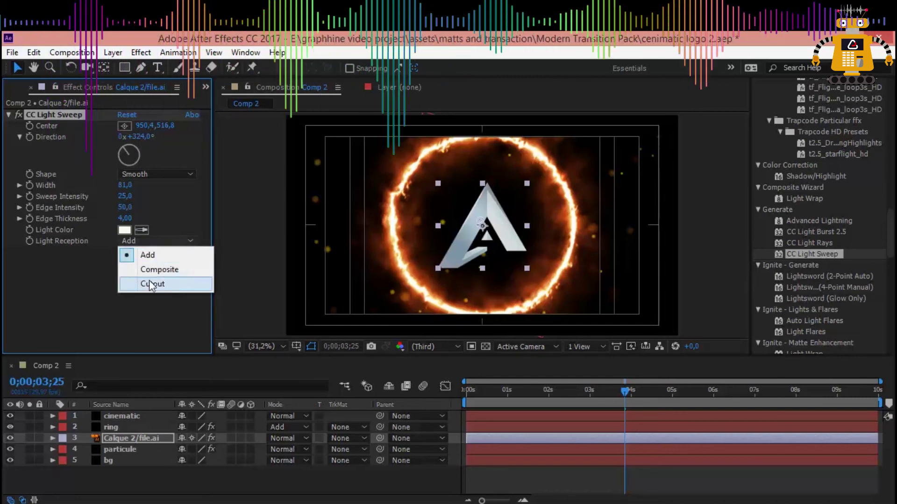
pyautogui.click(149, 284)
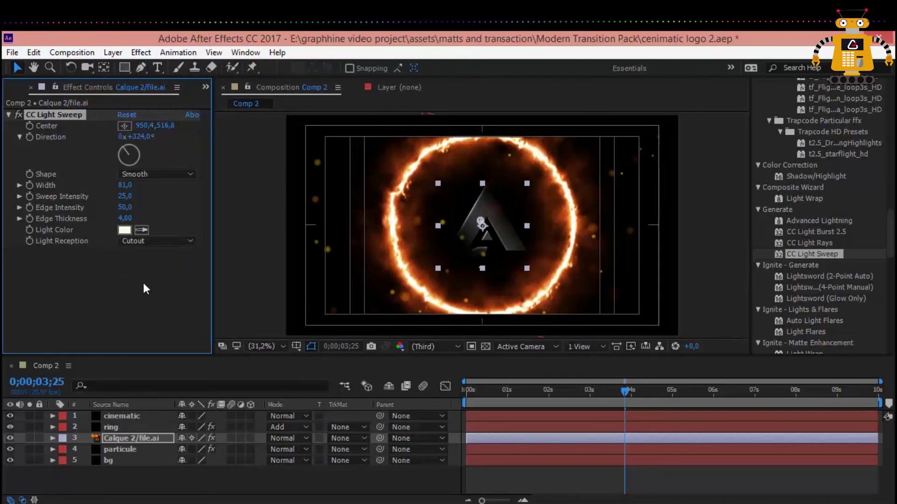
# - Compare the Sharp and Linear sweep shapes, then return to Smooth
pyautogui.click(159, 174)
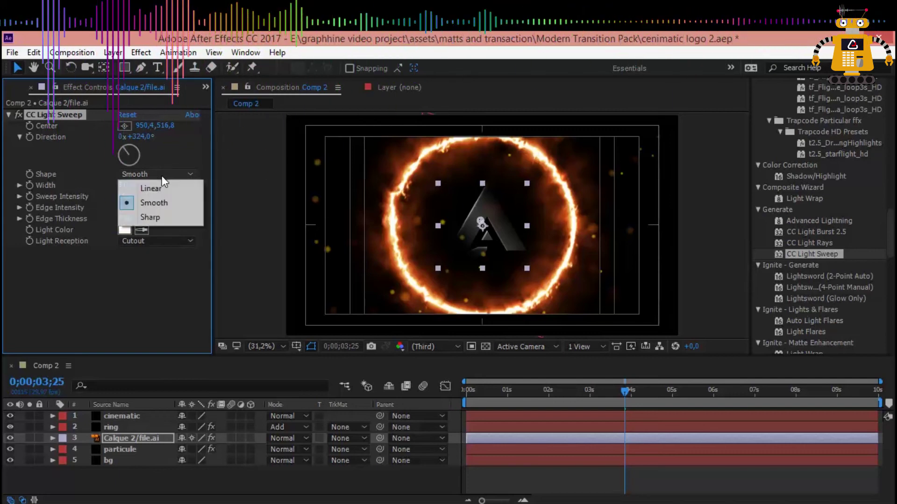
pyautogui.click(160, 217)
pyautogui.click(166, 173)
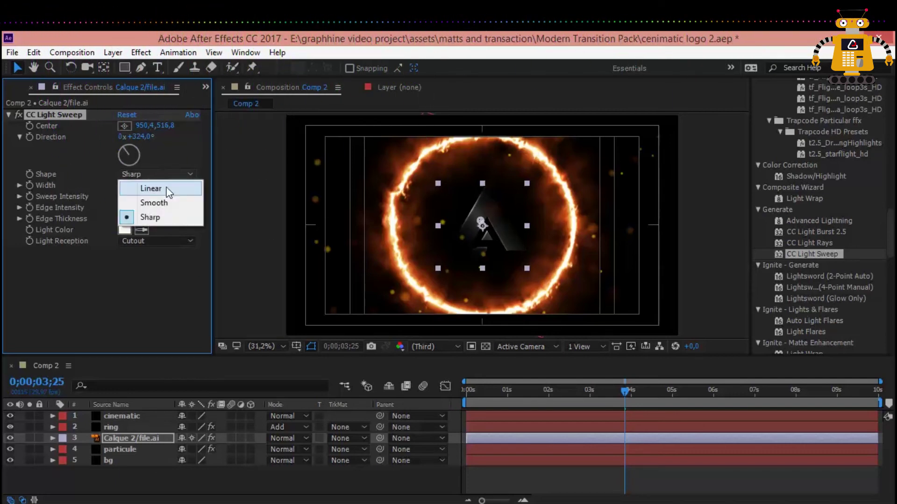
pyautogui.click(167, 185)
pyautogui.click(142, 173)
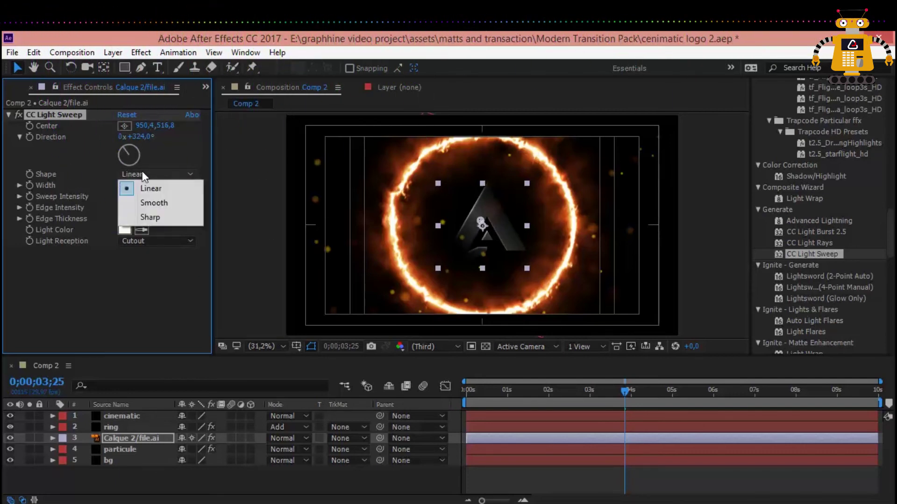
pyautogui.click(146, 204)
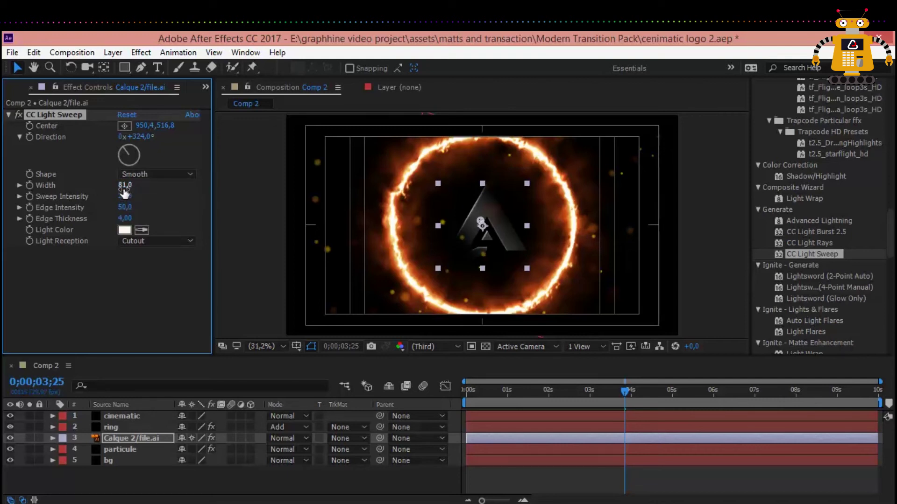
# - Adjust sweep Width to about 149 and Sweep Intensity to about 41, then keyframe Width
pyautogui.moveTo(125, 188)
pyautogui.mouseDown()
pyautogui.moveTo(141, 189)
pyautogui.moveTo(115, 194)
pyautogui.mouseUp()
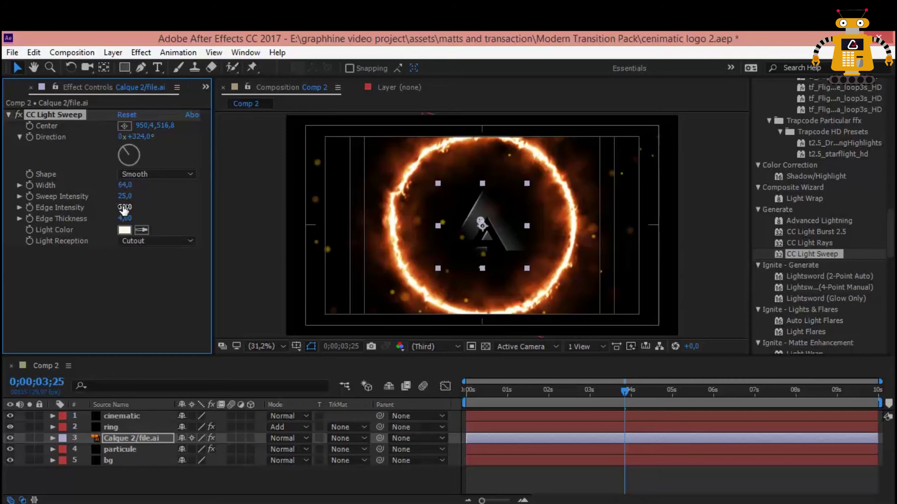
pyautogui.moveTo(124, 197)
pyautogui.mouseDown()
pyautogui.moveTo(136, 201)
pyautogui.moveTo(133, 210)
pyautogui.mouseUp()
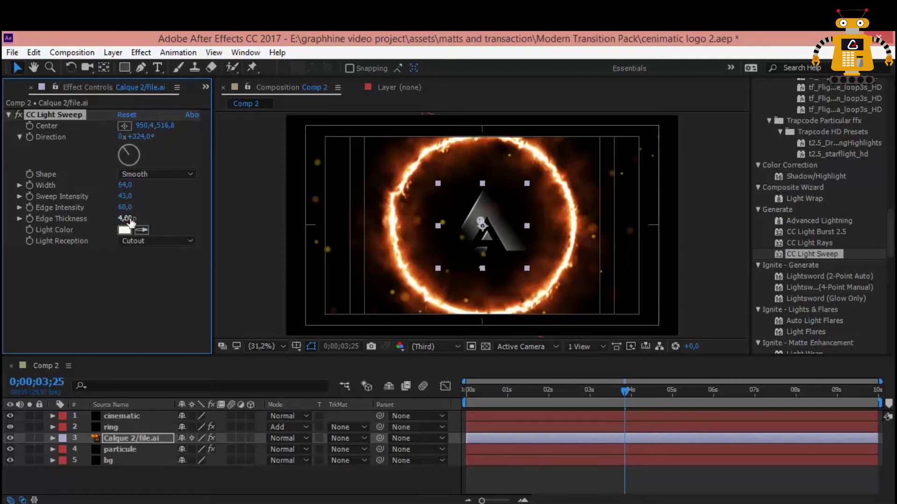
pyautogui.moveTo(625, 395); pyautogui.dragTo(607, 400)
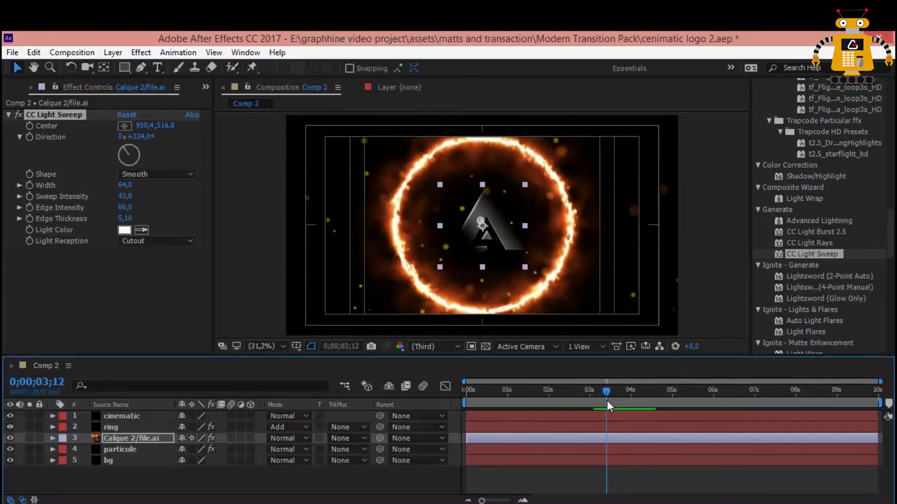
pyautogui.moveTo(122, 188); pyautogui.dragTo(177, 185)
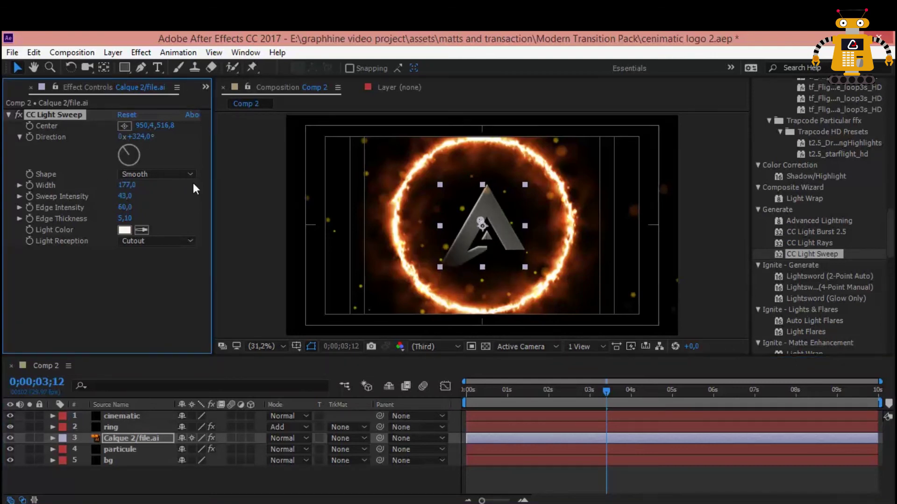
pyautogui.click(28, 187)
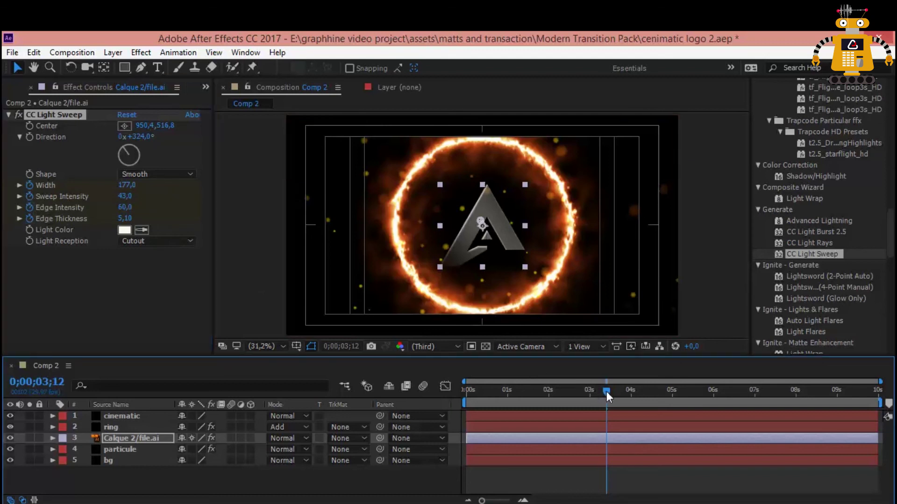
# - Keyframe the light sweep: Sweep Intensity 0 at the start, then Width about 387 near 1.5 seconds, with intensity rising to about 131 and fading back to 0
pyautogui.moveTo(607, 391); pyautogui.dragTo(467, 402)
pyautogui.moveTo(125, 197)
pyautogui.mouseDown()
pyautogui.moveTo(110, 196)
pyautogui.moveTo(112, 189)
pyautogui.mouseUp()
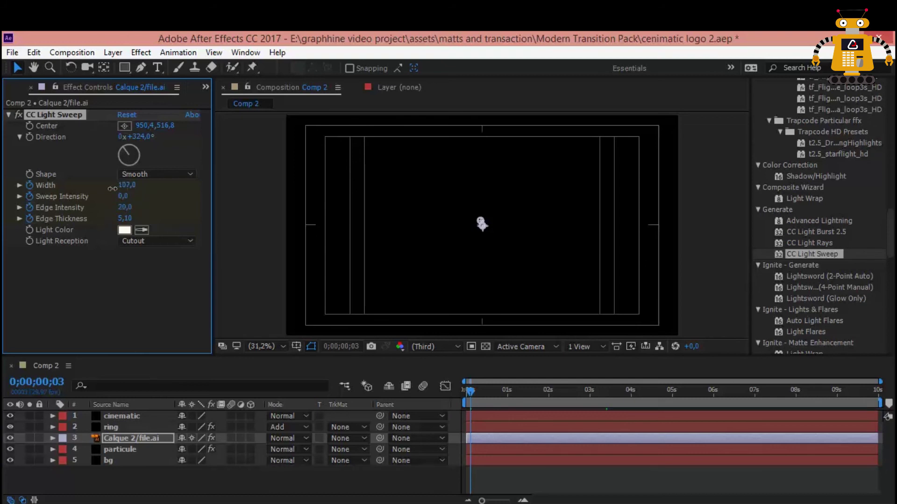
pyautogui.moveTo(474, 391); pyautogui.dragTo(752, 407)
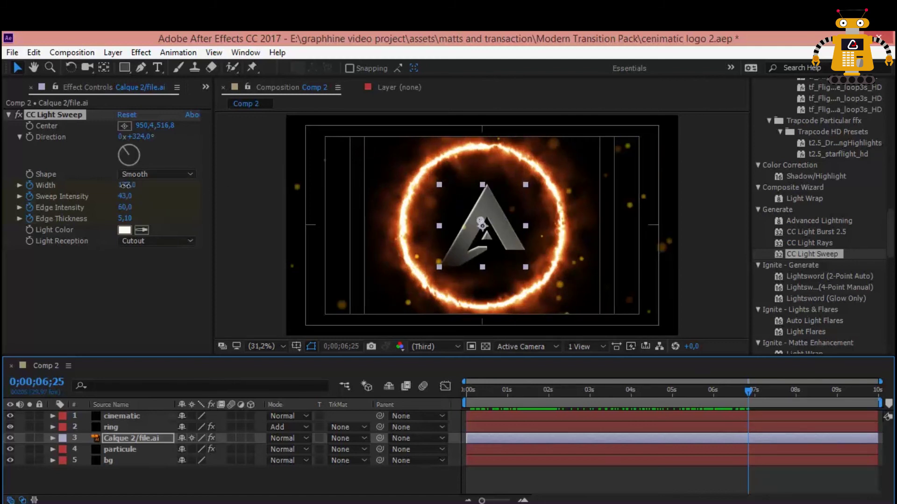
pyautogui.moveTo(124, 185); pyautogui.dragTo(267, 191)
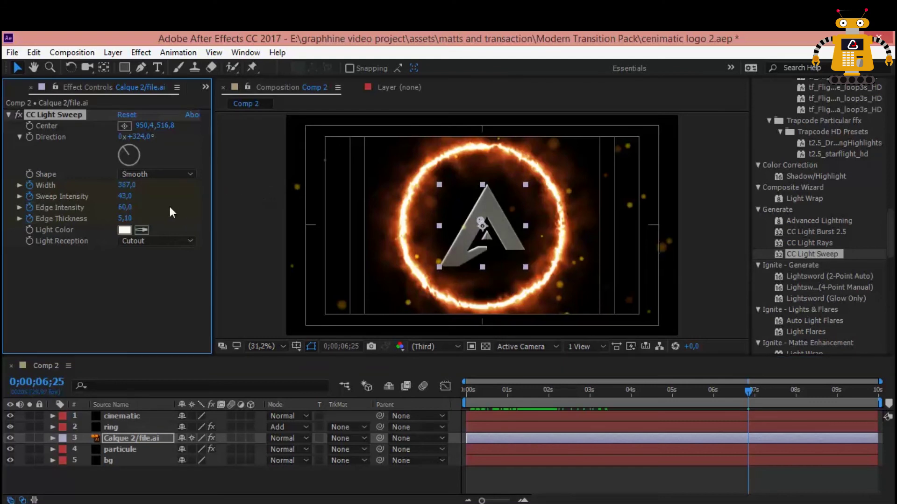
pyautogui.moveTo(126, 197); pyautogui.dragTo(171, 217)
pyautogui.moveTo(124, 197); pyautogui.dragTo(218, 220)
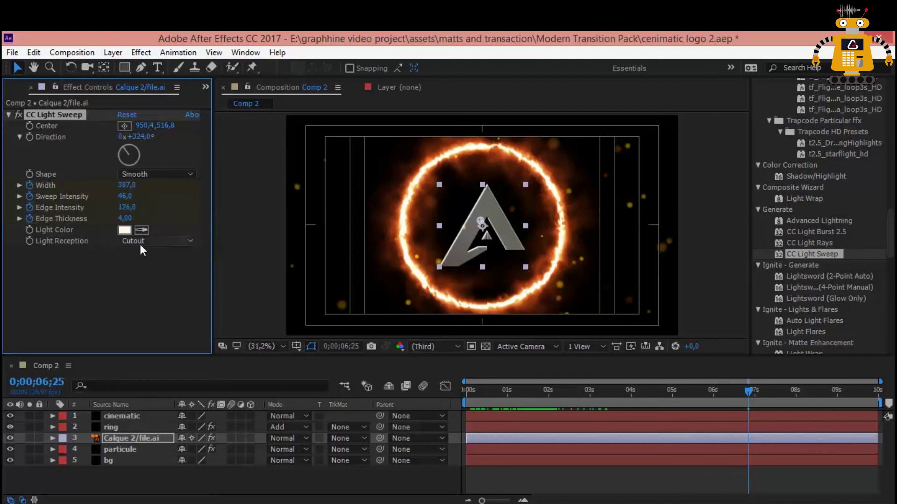
# - Change the CC Light Sweep light colour from white to a soft orange, FF874C
pyautogui.click(125, 231)
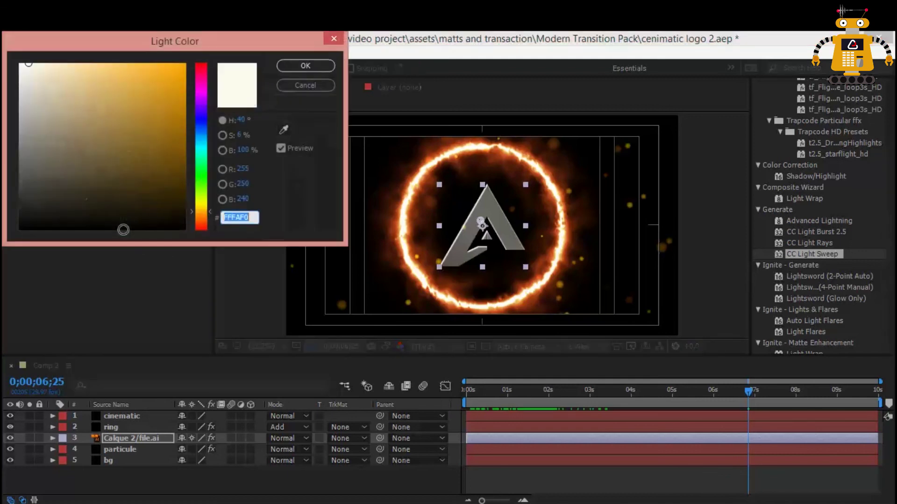
pyautogui.write('FFAA00')
pyautogui.moveTo(125, 76)
pyautogui.mouseDown()
pyautogui.moveTo(46, 74)
pyautogui.moveTo(130, 182)
pyautogui.mouseUp()
pyautogui.click(177, 77)
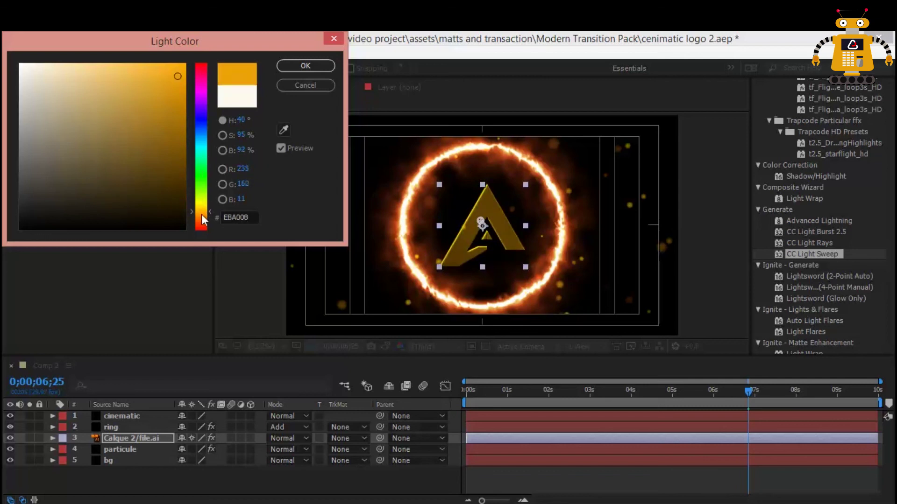
pyautogui.moveTo(201, 214); pyautogui.dragTo(206, 218)
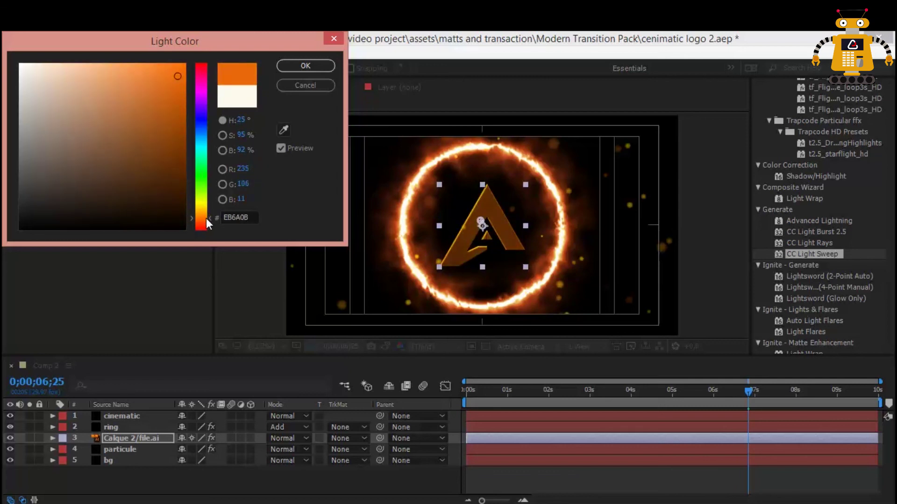
pyautogui.moveTo(153, 74)
pyautogui.mouseDown()
pyautogui.moveTo(124, 63)
pyautogui.moveTo(139, 64)
pyautogui.mouseUp()
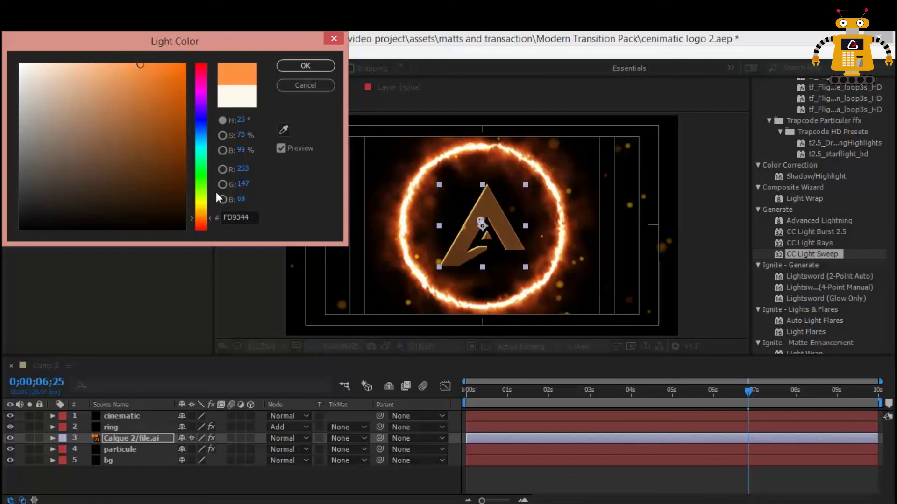
pyautogui.moveTo(203, 223); pyautogui.dragTo(206, 215)
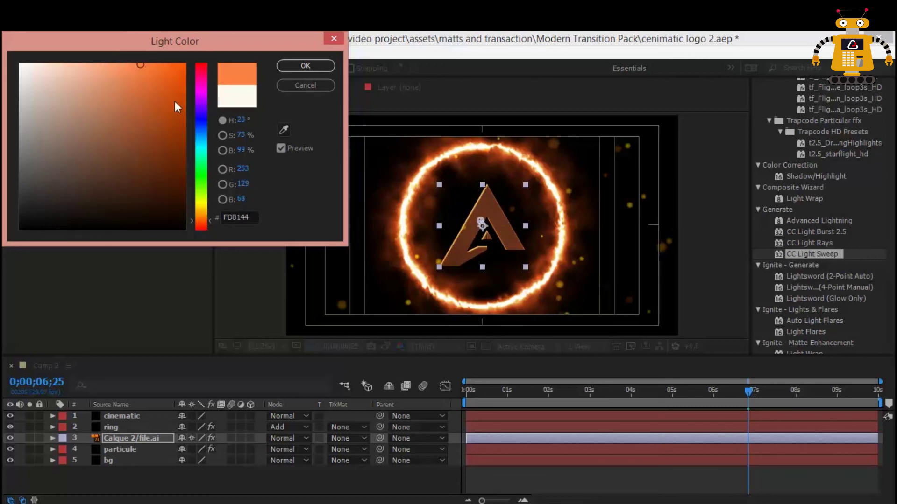
pyautogui.moveTo(140, 70)
pyautogui.mouseDown()
pyautogui.moveTo(127, 58)
pyautogui.moveTo(180, 55)
pyautogui.moveTo(182, 70)
pyautogui.mouseUp()
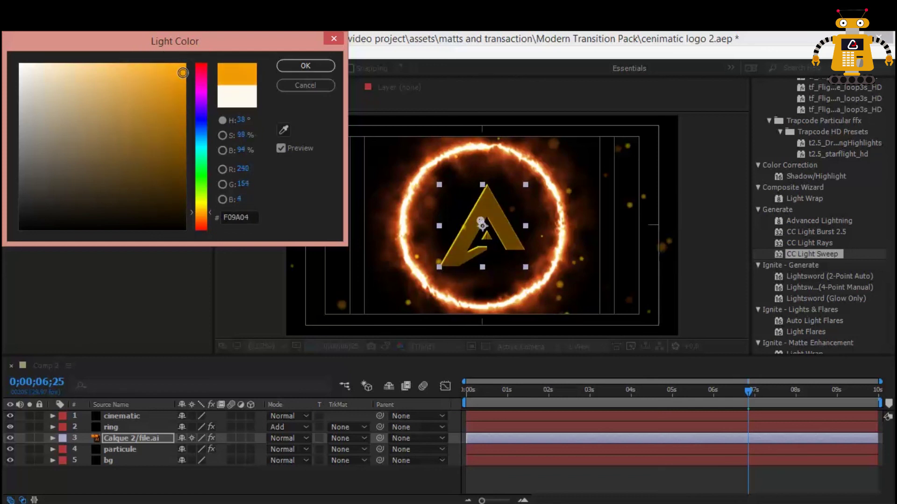
pyautogui.moveTo(204, 213); pyautogui.dragTo(203, 220)
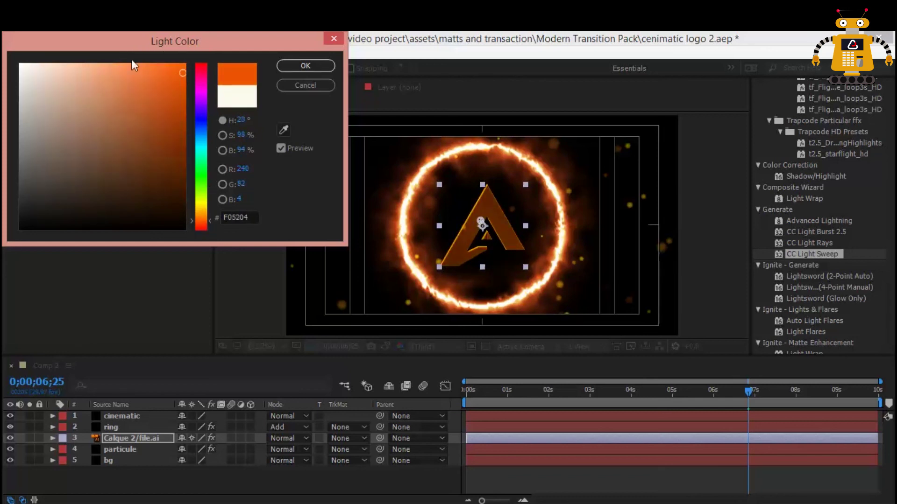
pyautogui.moveTo(140, 73); pyautogui.dragTo(140, 51)
# - Confirm the orange colour, return to 0;00;00;00 and play a preview of Comp 2
pyautogui.click(293, 63)
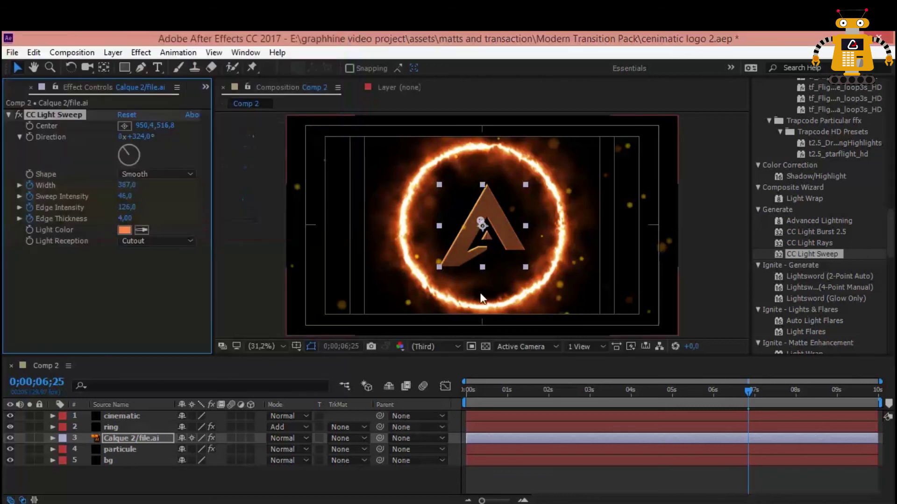
pyautogui.moveTo(542, 395); pyautogui.dragTo(460, 389)
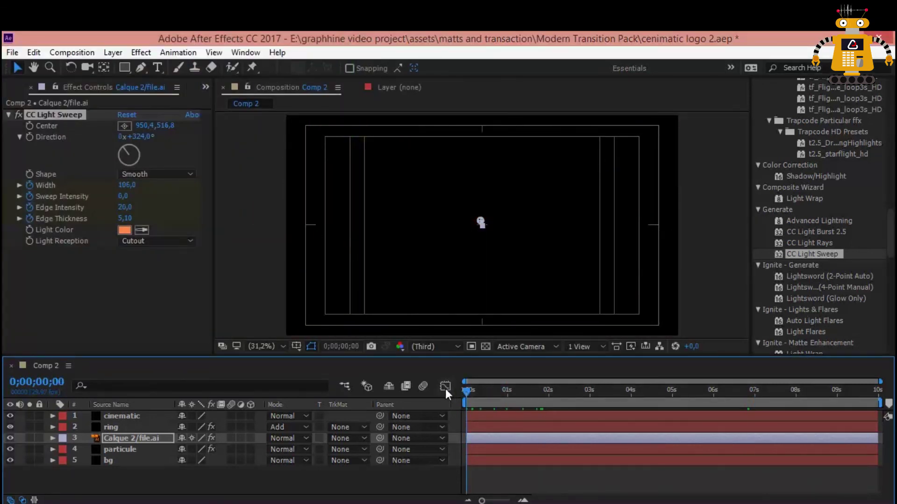
pyautogui.press('space')
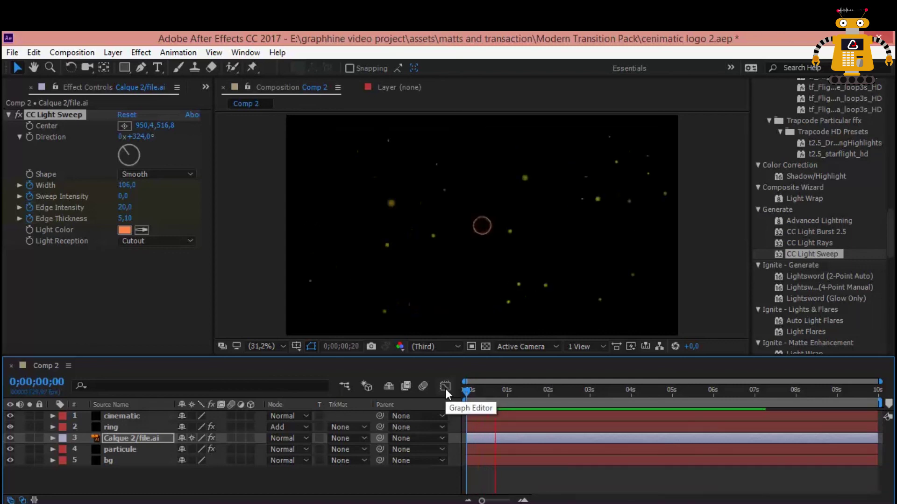